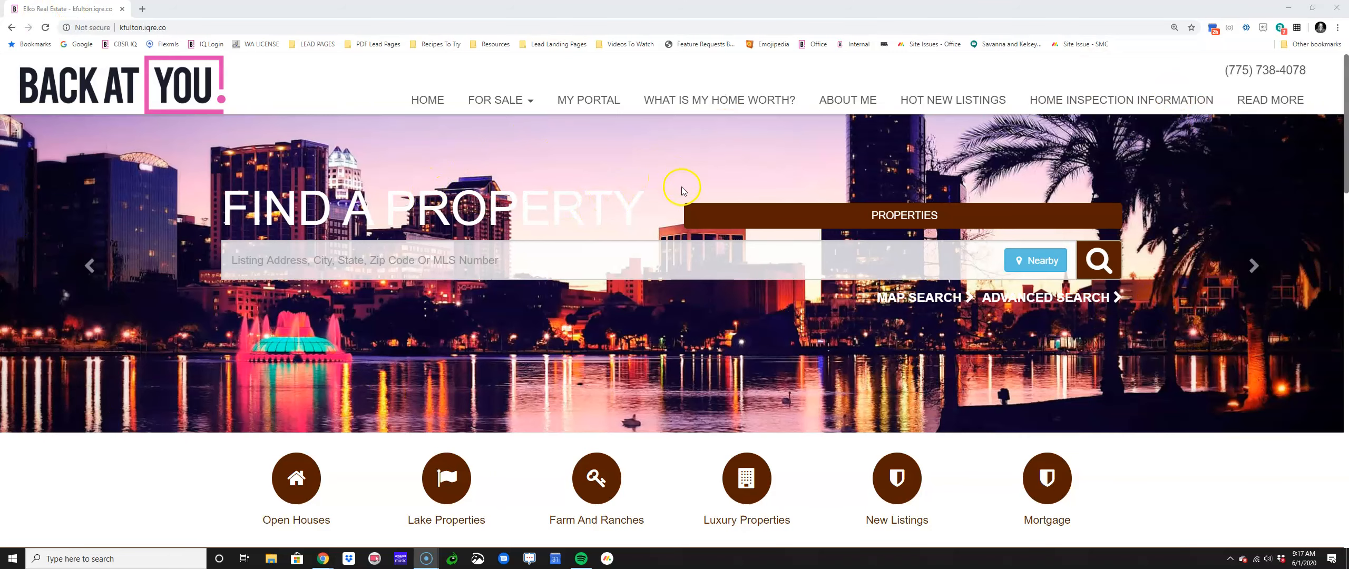
Open the Sites Login form from the page footer and sign in with the saved user ID and password
scroll(682, 190, down, 20)
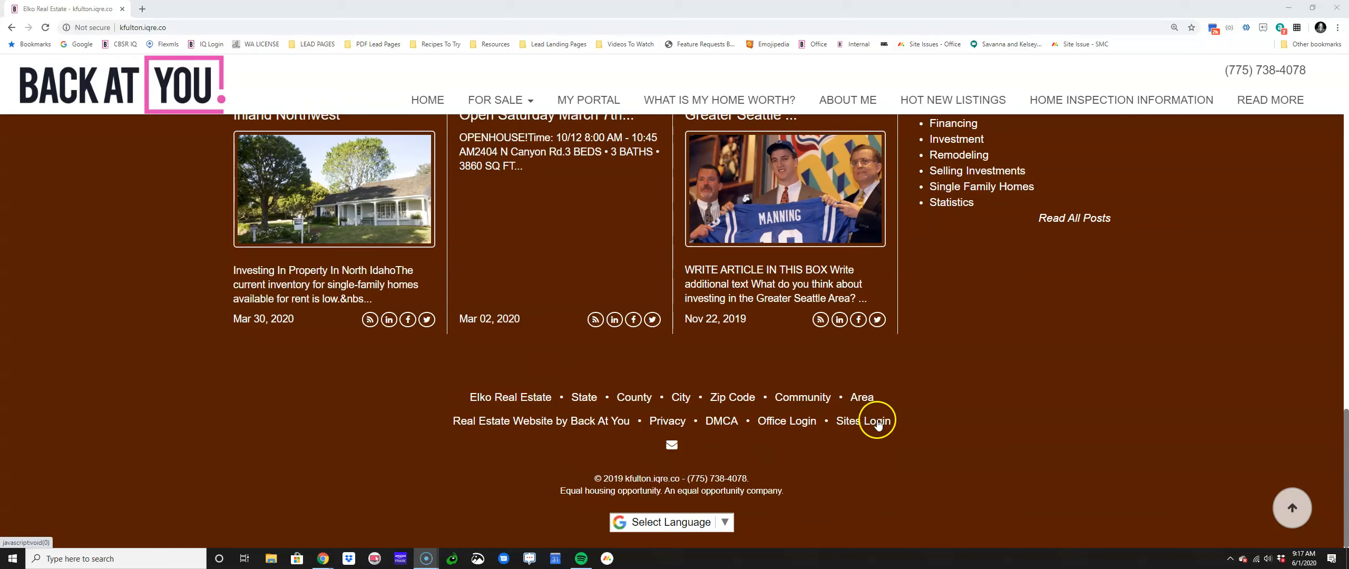
click(852, 427)
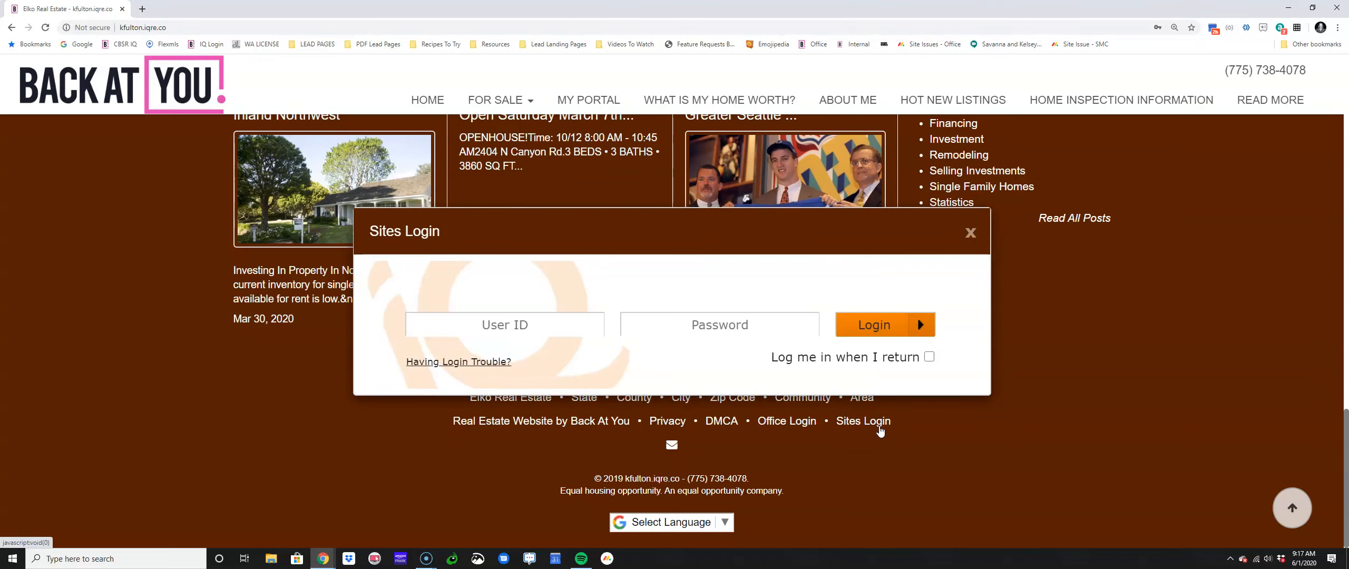
text(kelsey)
key(BackSpace)
key(BackSpace)
key(BackSpace)
key(BackSpace)
key(BackSpace)
key(BackSpace)
text(Rea)
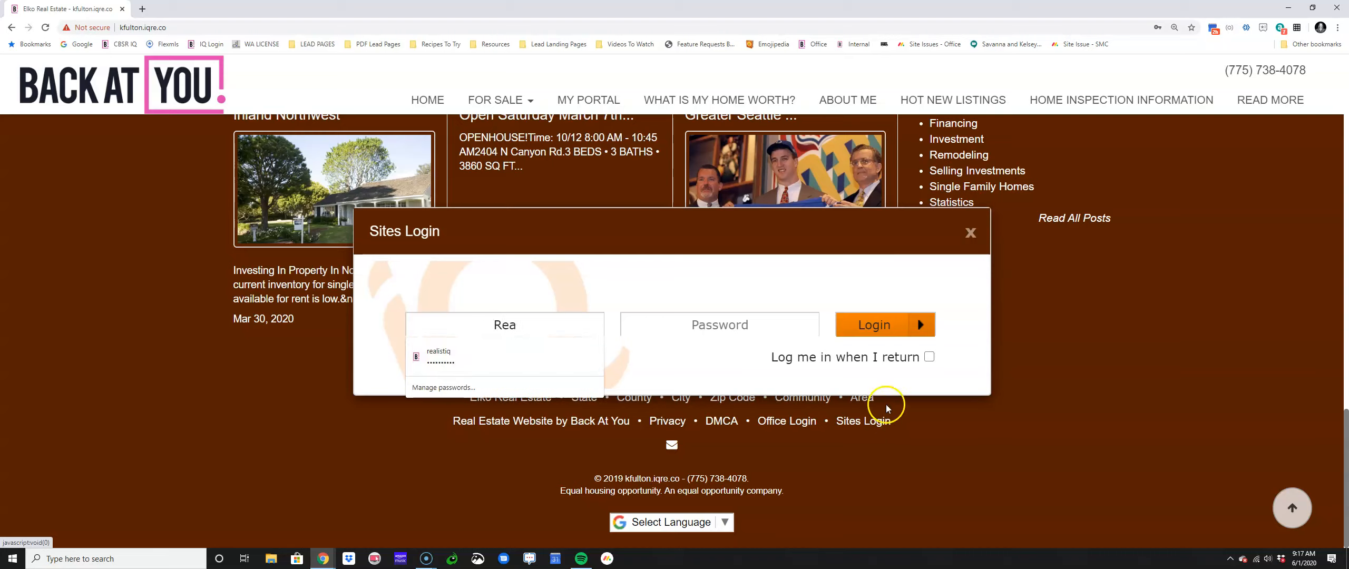
click(506, 353)
click(864, 332)
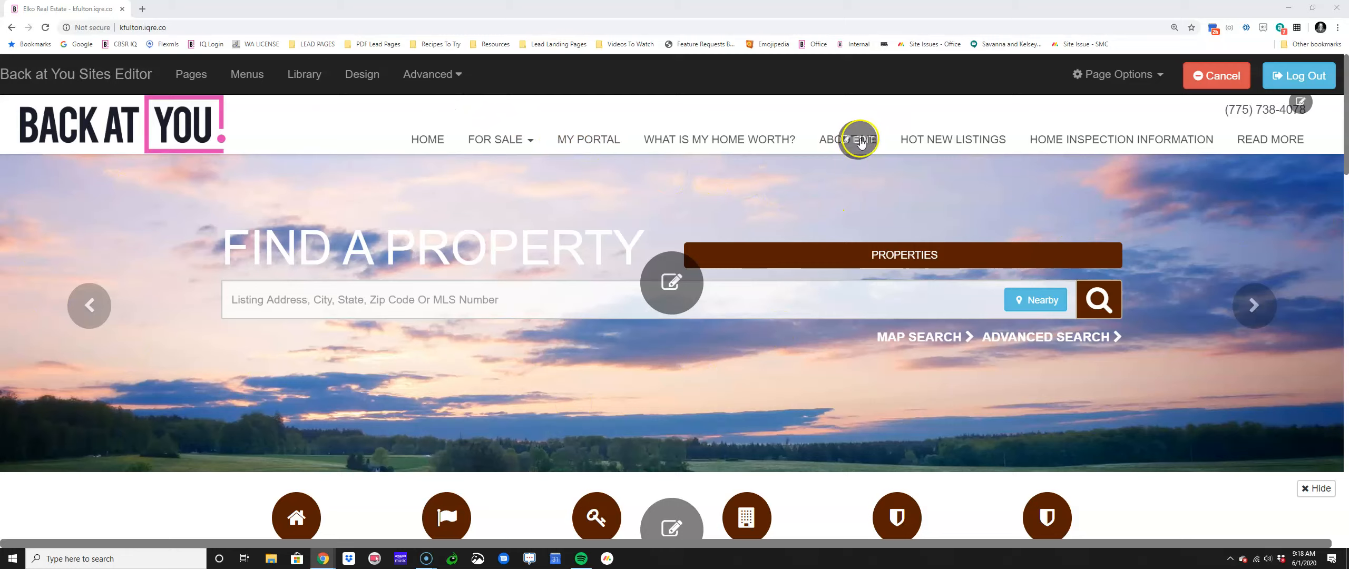
Review the homepage's editable sections from the header down to the blog and footer areas
scroll(622, 328, down, 3)
scroll(632, 338, down, 4)
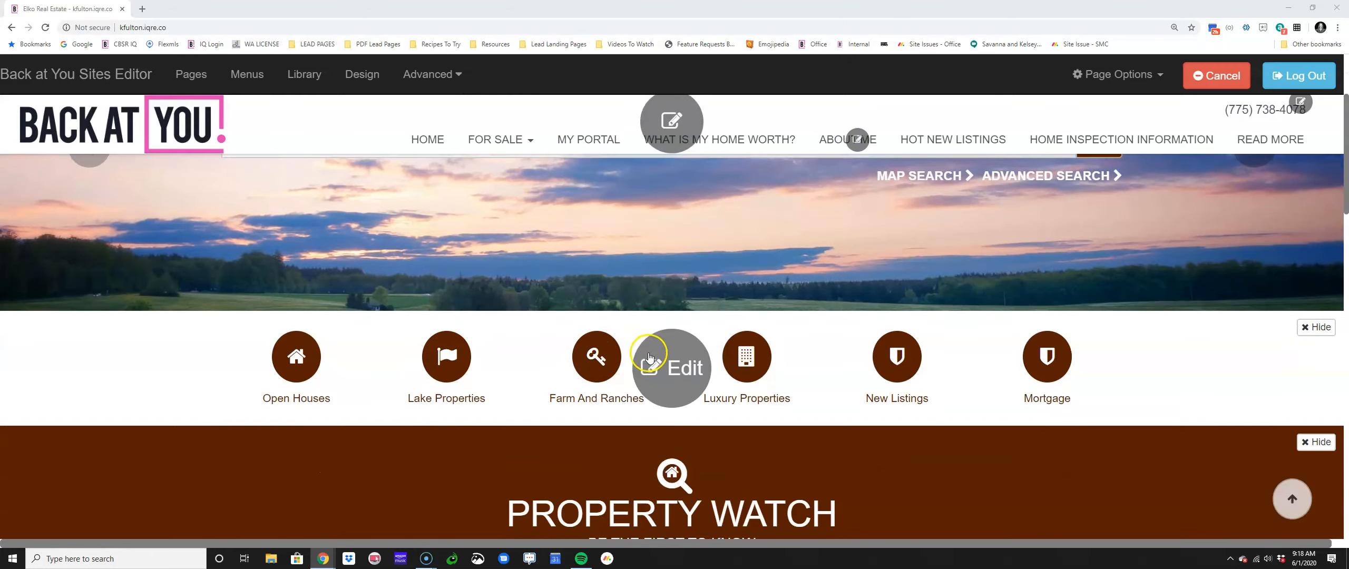
scroll(659, 348, down, 4)
scroll(659, 359, down, 12)
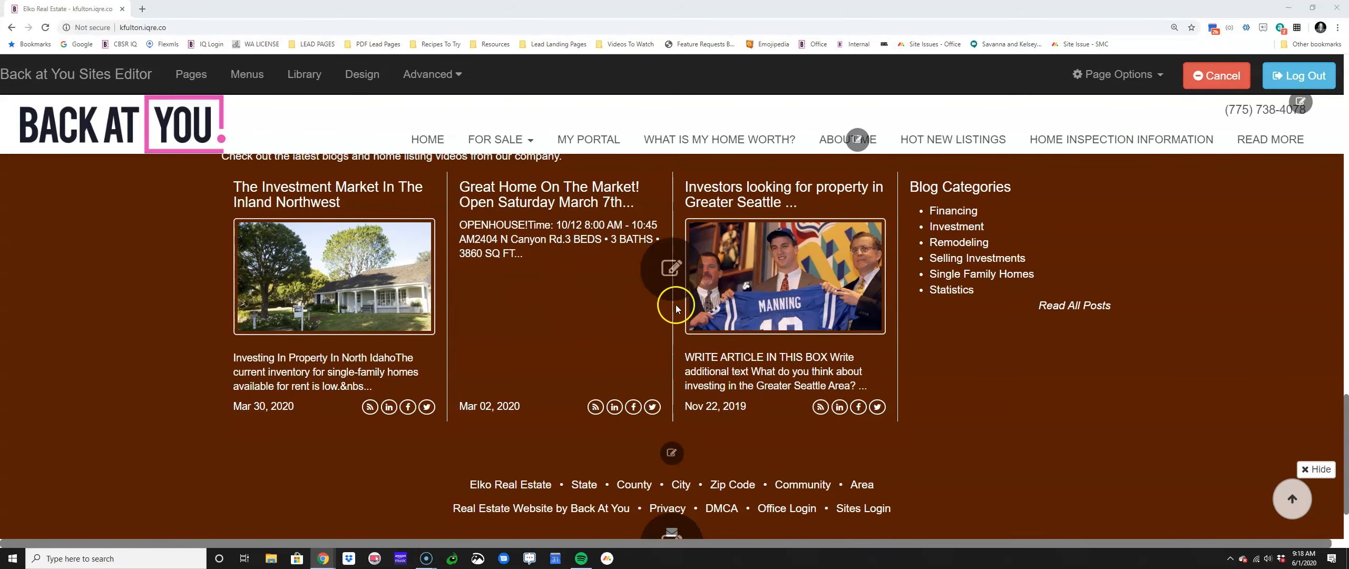
scroll(660, 294, up, 10)
scroll(660, 293, up, 8)
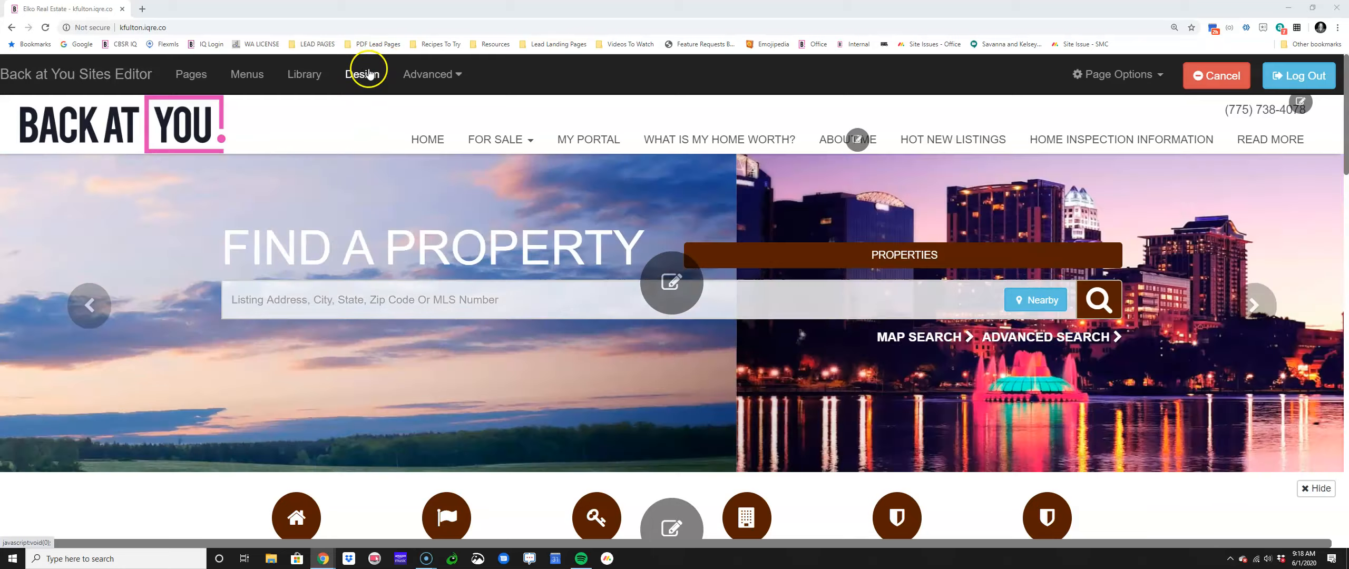
Open the site's template chooser and browse the available designs from Design 1 through the highest-numbered ones
click(369, 74)
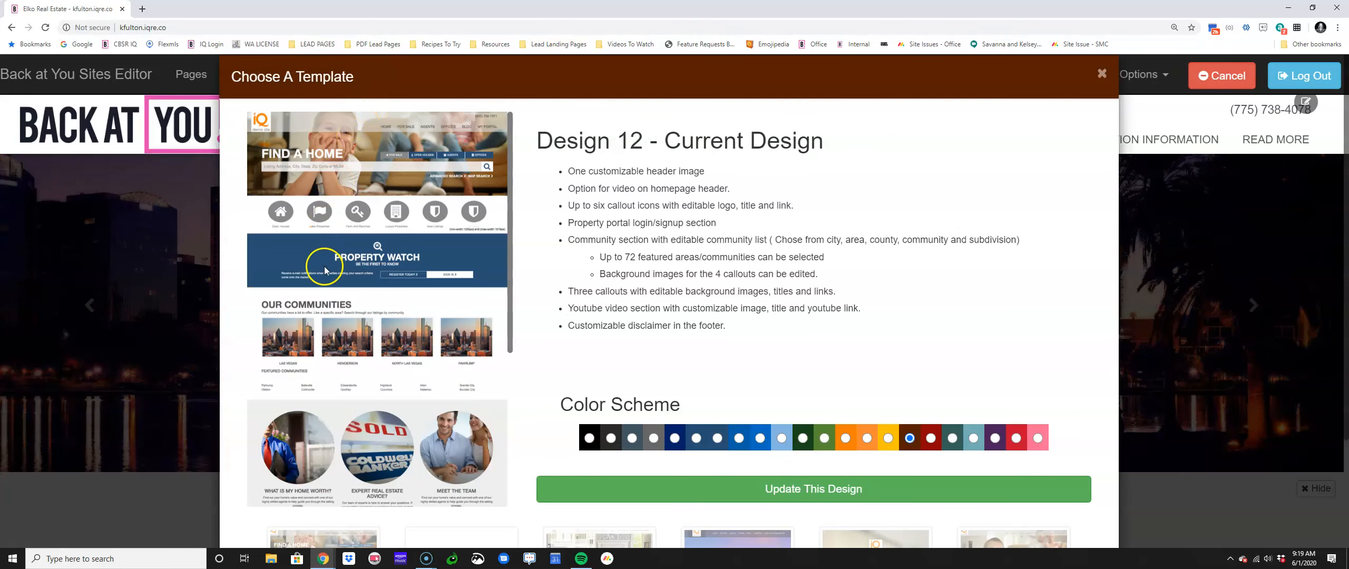
scroll(356, 369, down, 3)
scroll(551, 394, down, 3)
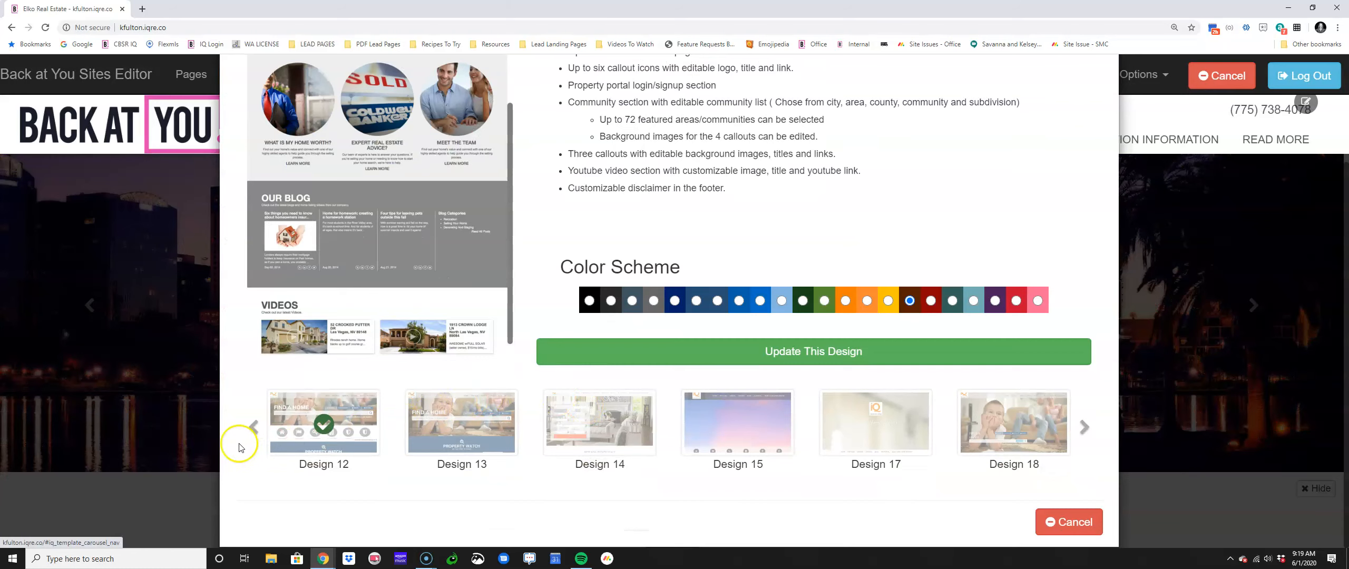
click(258, 432)
click(253, 439)
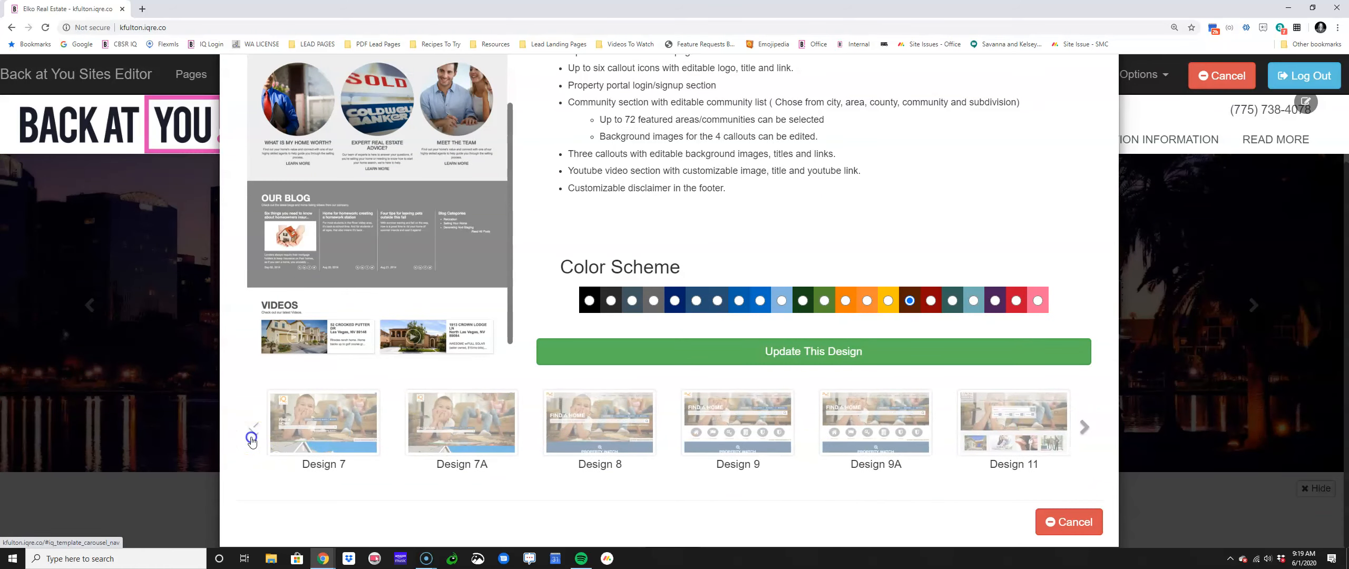
click(255, 437)
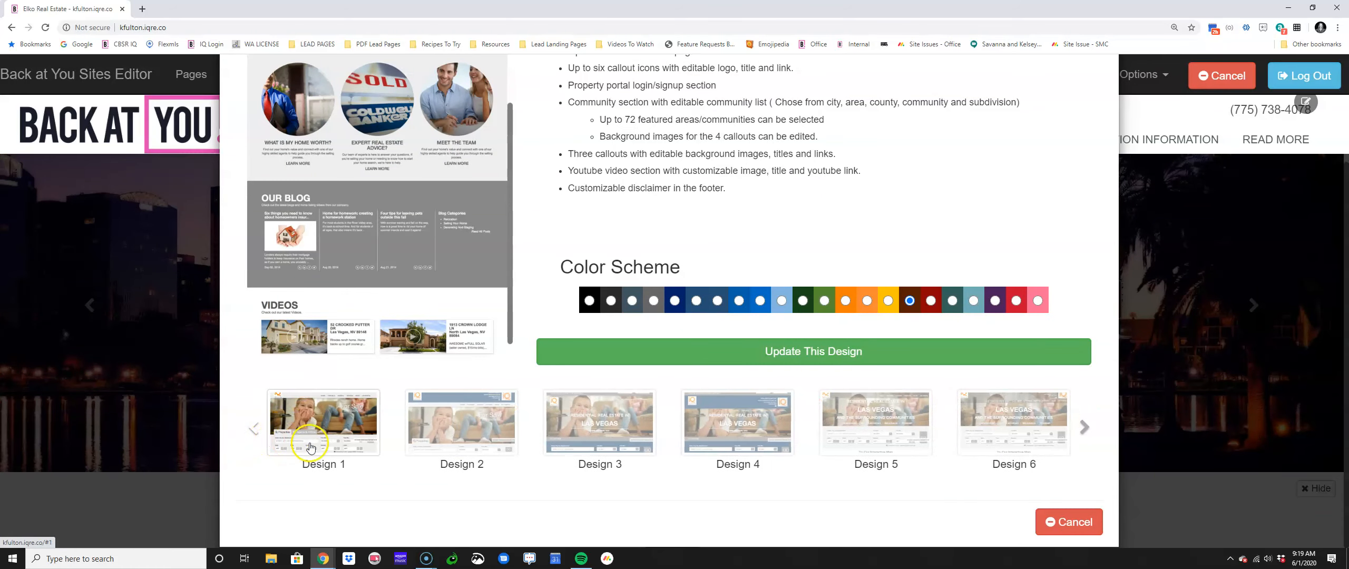
click(286, 446)
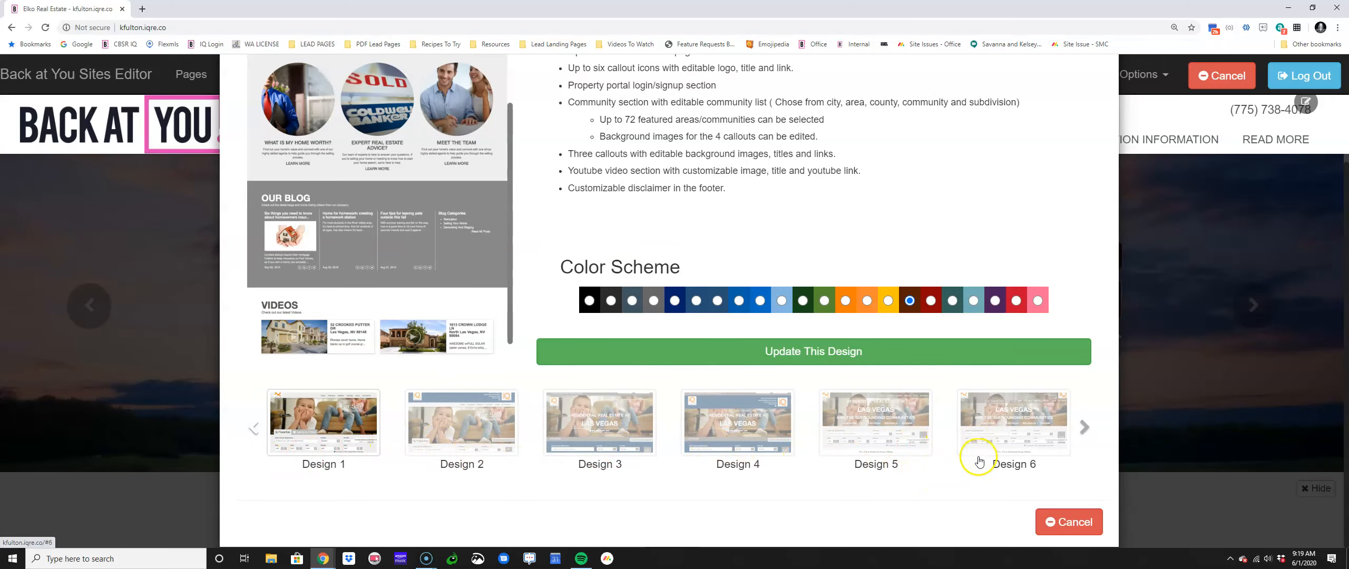
click(1082, 433)
click(1082, 433)
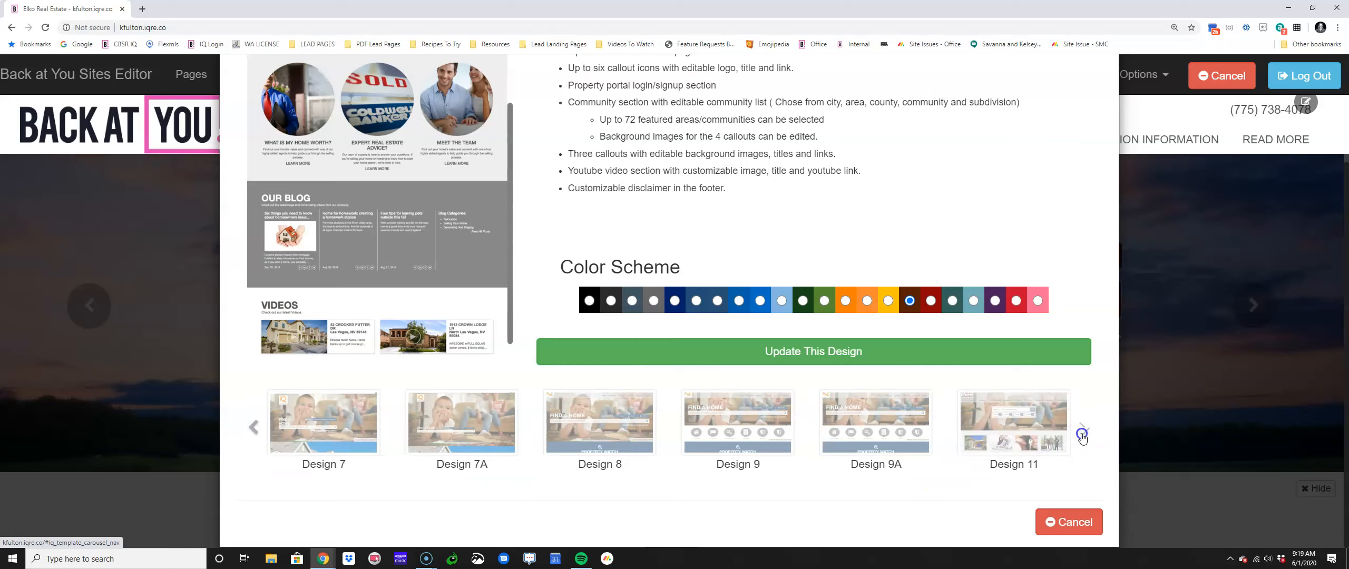
click(1082, 434)
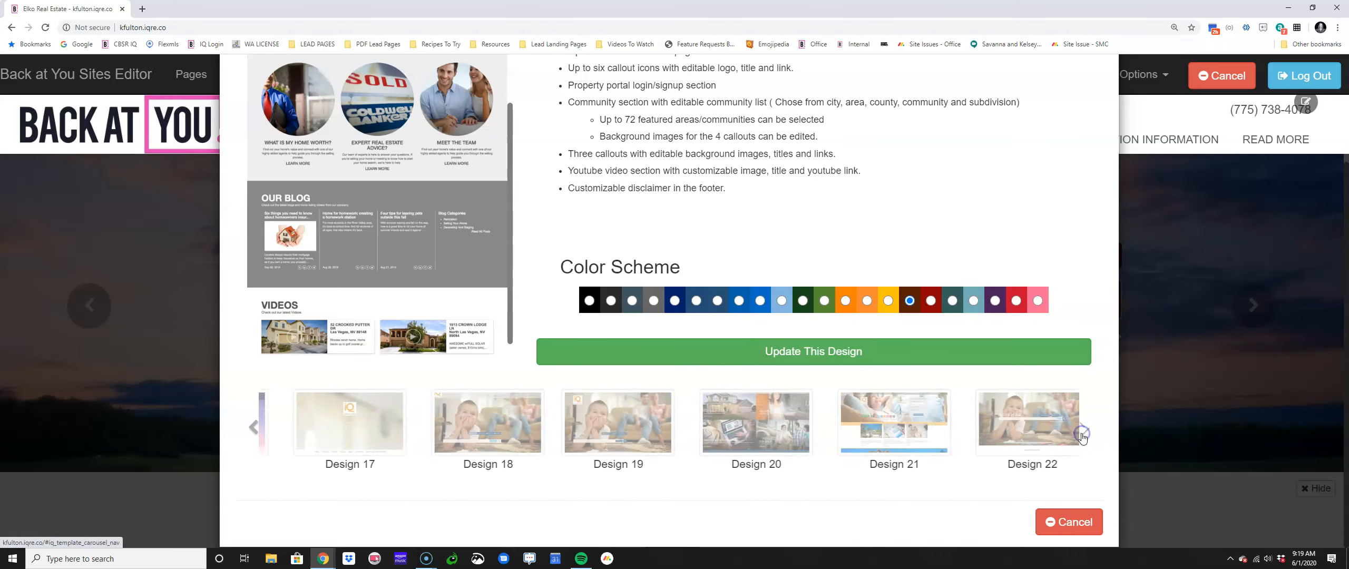
Apply Design 24 to the website with the black color scheme
click(955, 428)
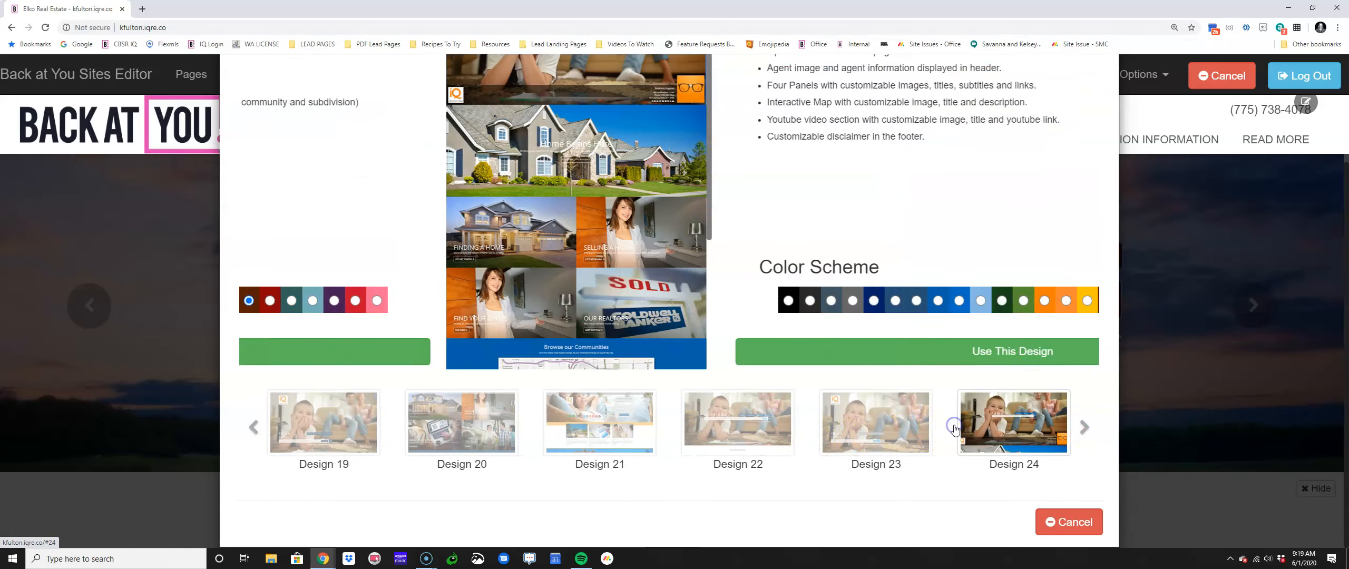
scroll(532, 284, up, 2)
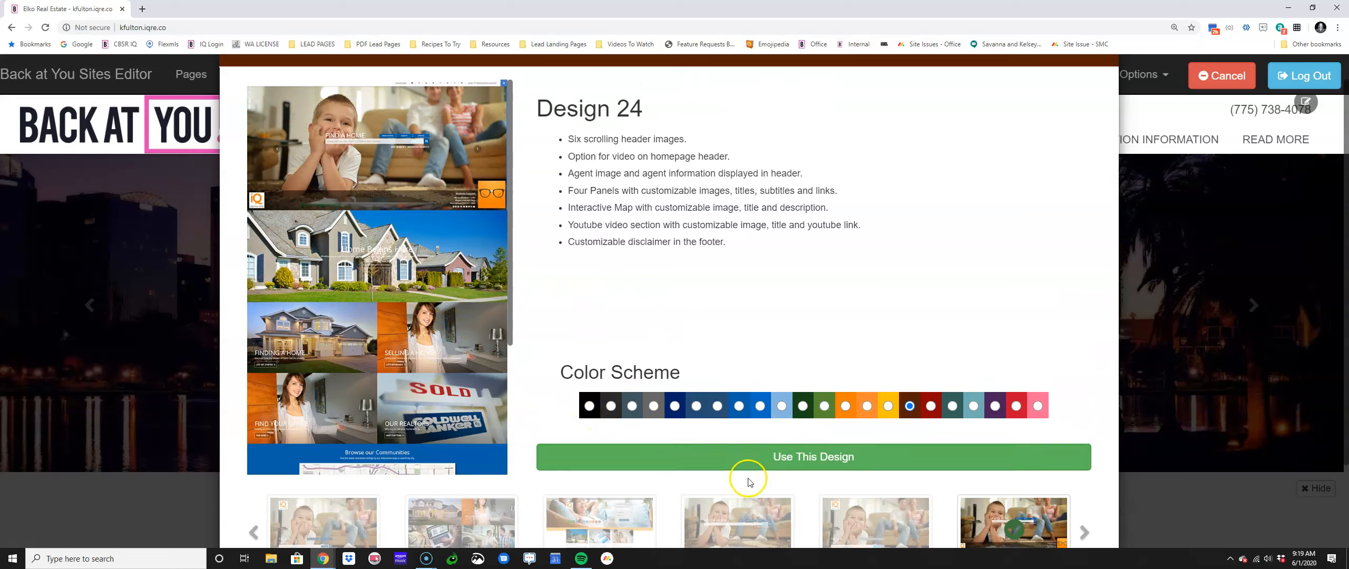
click(589, 406)
click(641, 452)
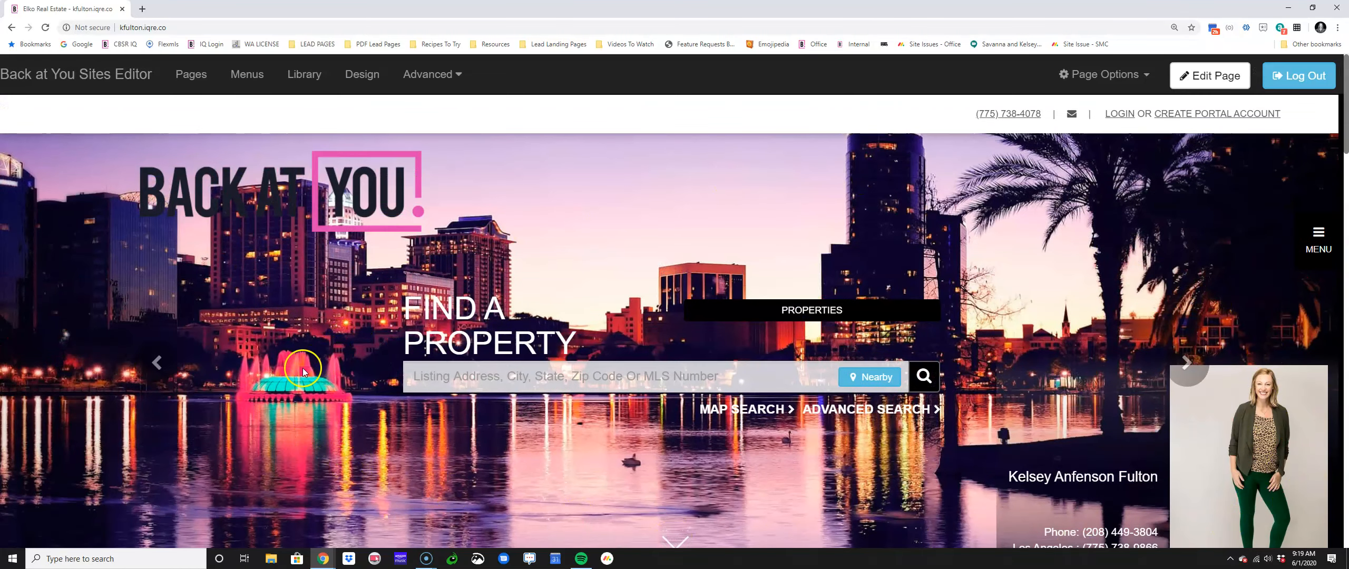
Examine the homepage sections of the newly applied design, from the header image down to the footer
scroll(289, 382, down, 2)
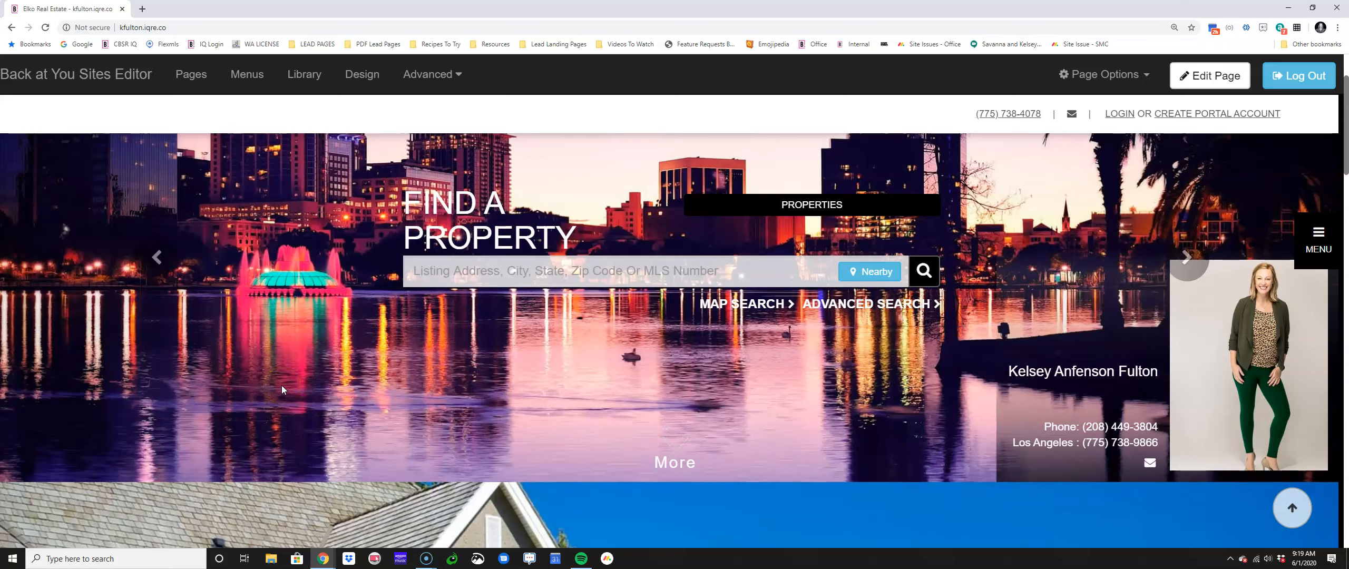
scroll(279, 390, down, 5)
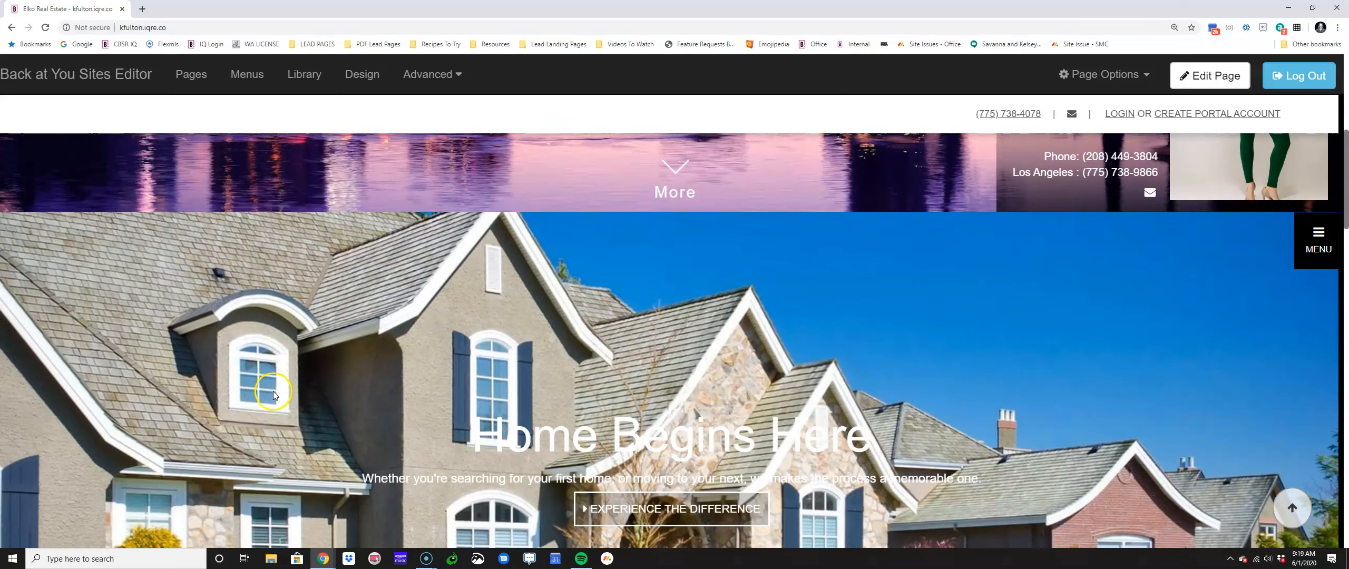
scroll(273, 394, down, 5)
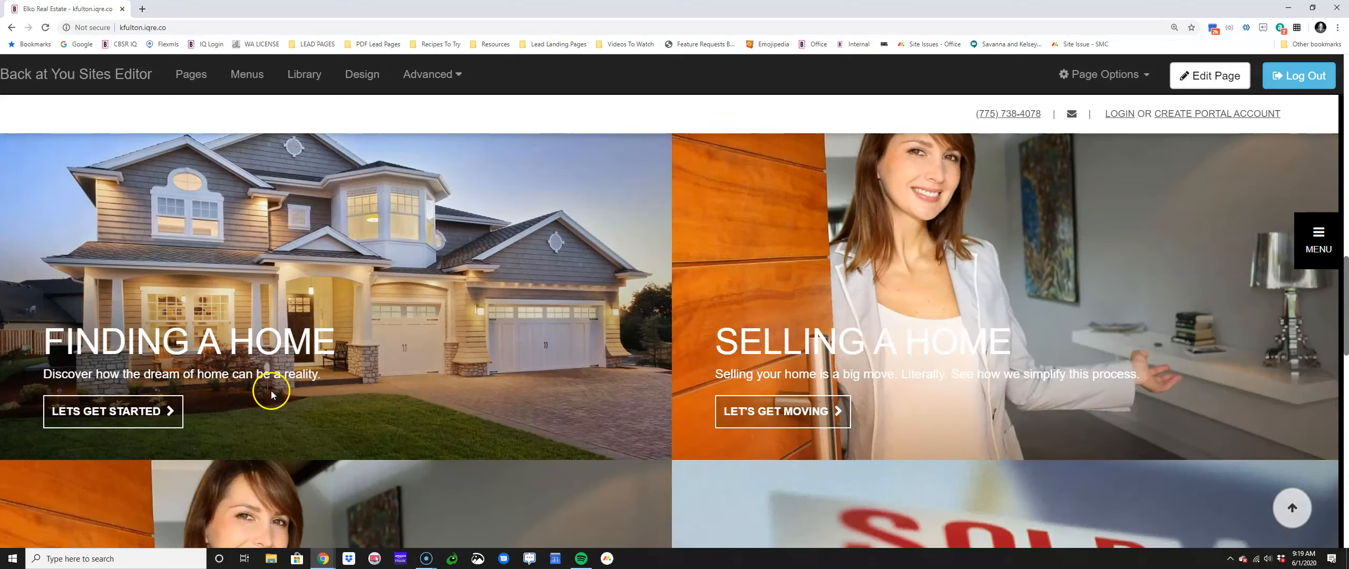
scroll(273, 393, down, 5)
scroll(274, 396, down, 5)
scroll(274, 394, down, 5)
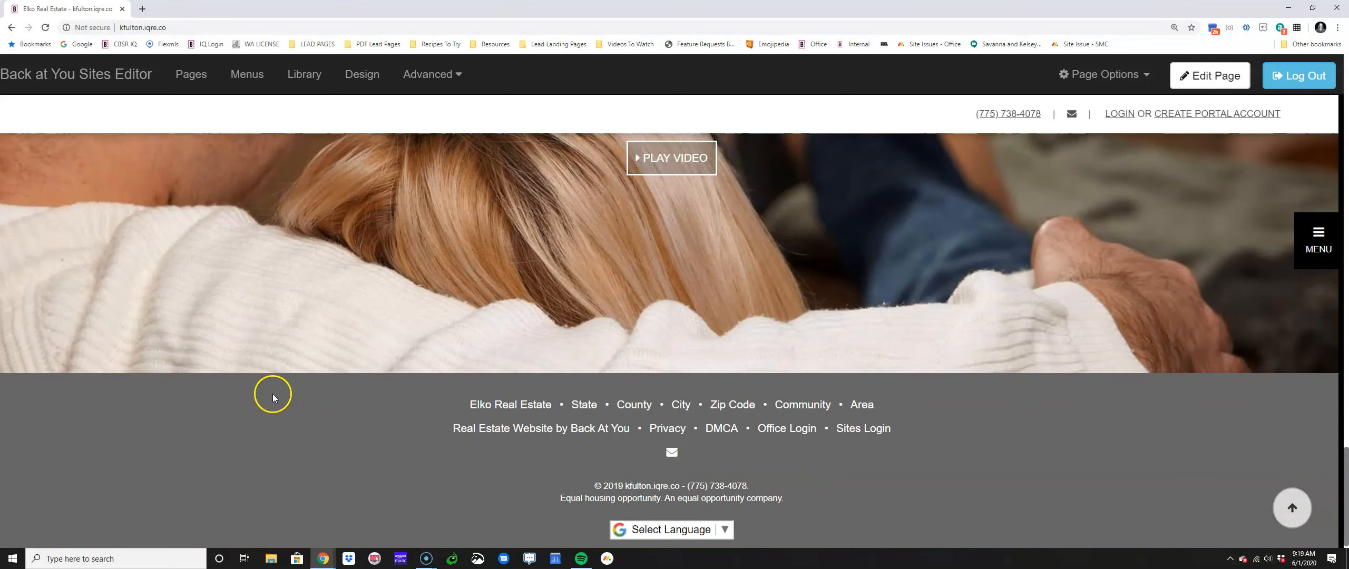
scroll(274, 393, up, 10)
scroll(274, 392, up, 5)
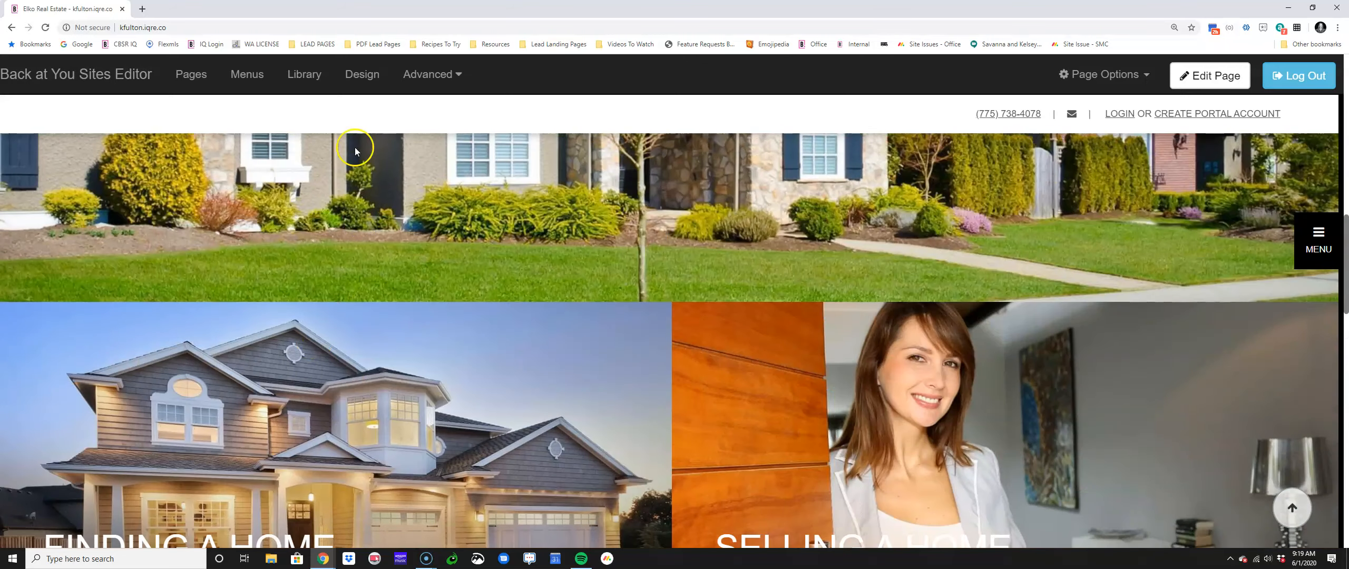
Reopen the template chooser and read Design 24's feature list, highlighting the line about agent image and information in the header
click(362, 74)
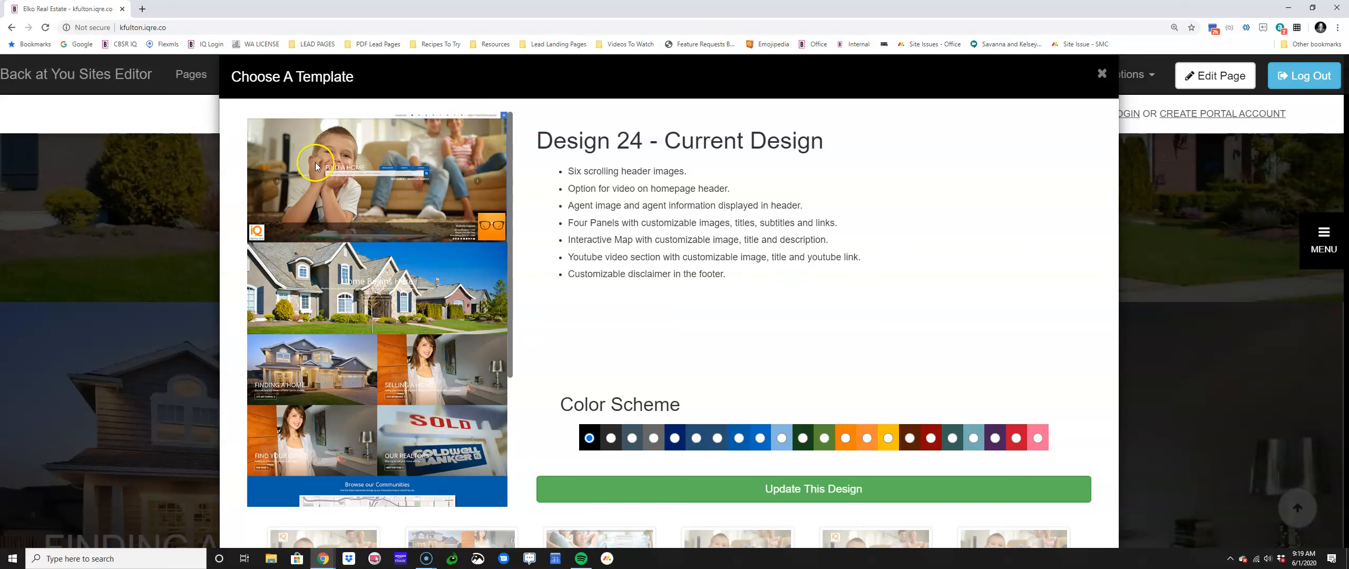
drag(762, 287, 561, 172)
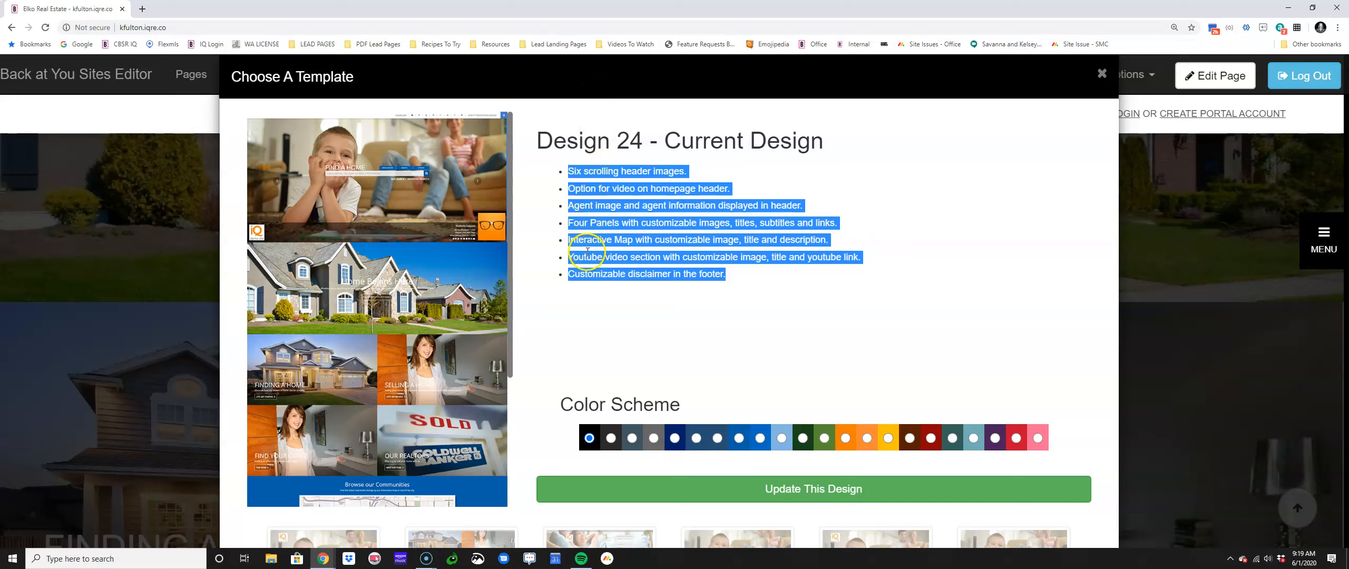
drag(813, 198, 570, 202)
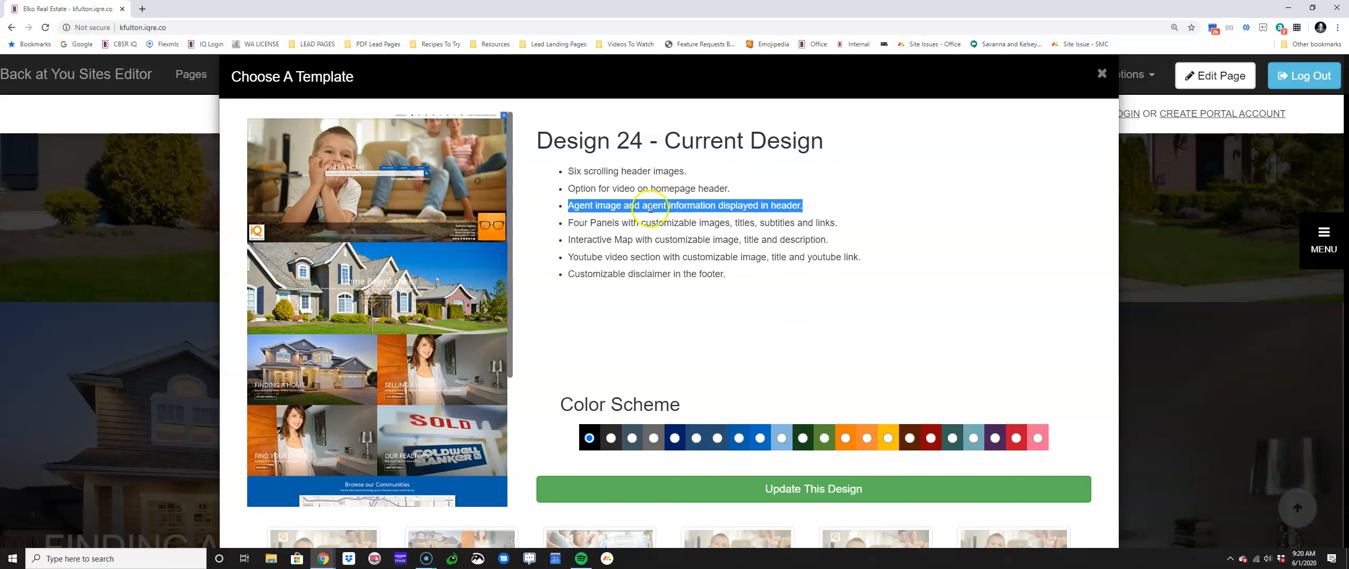
Preview Design 23 and Design 19 and read their feature lists
scroll(779, 220, down, 3)
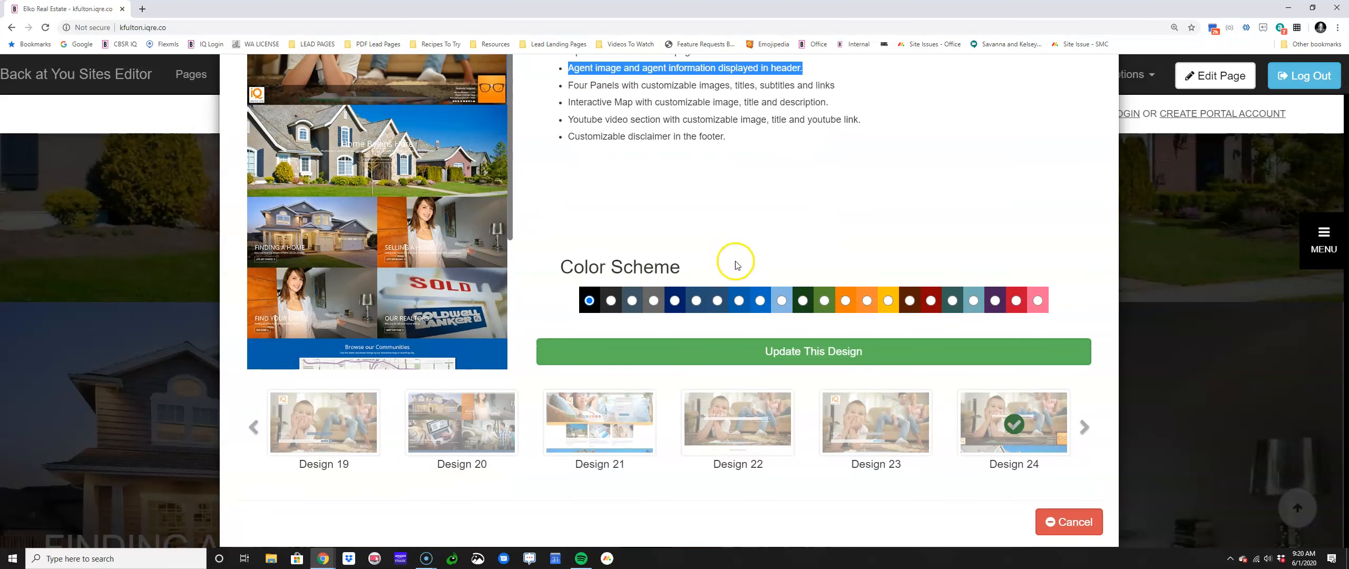
click(896, 430)
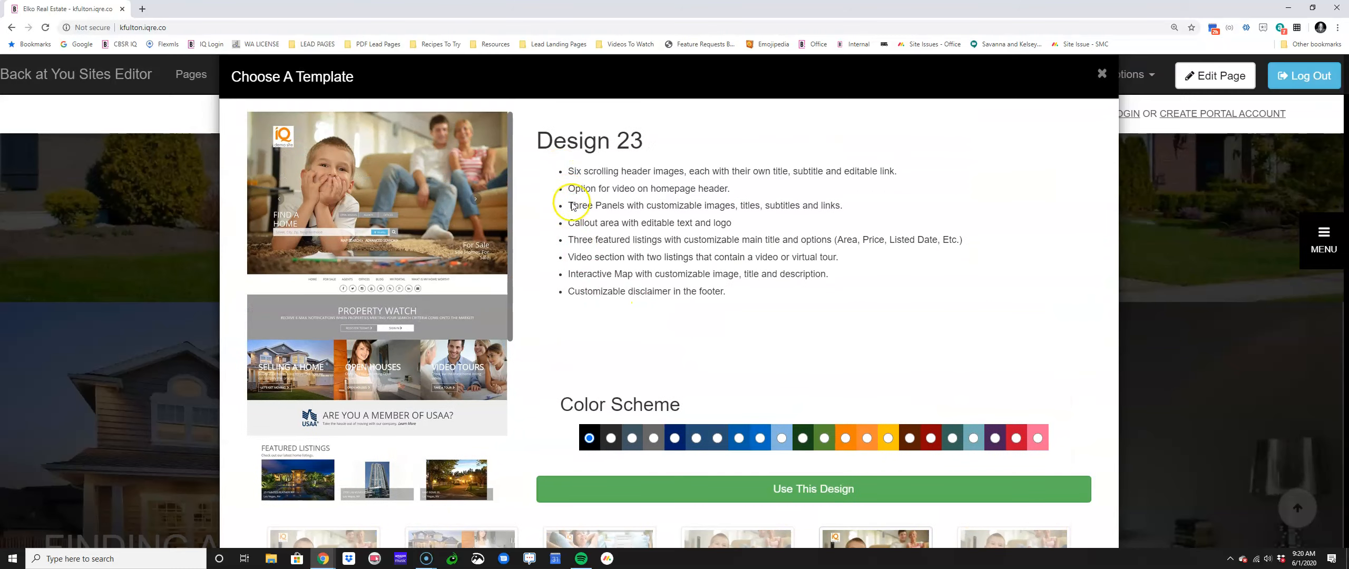
scroll(580, 324, down, 3)
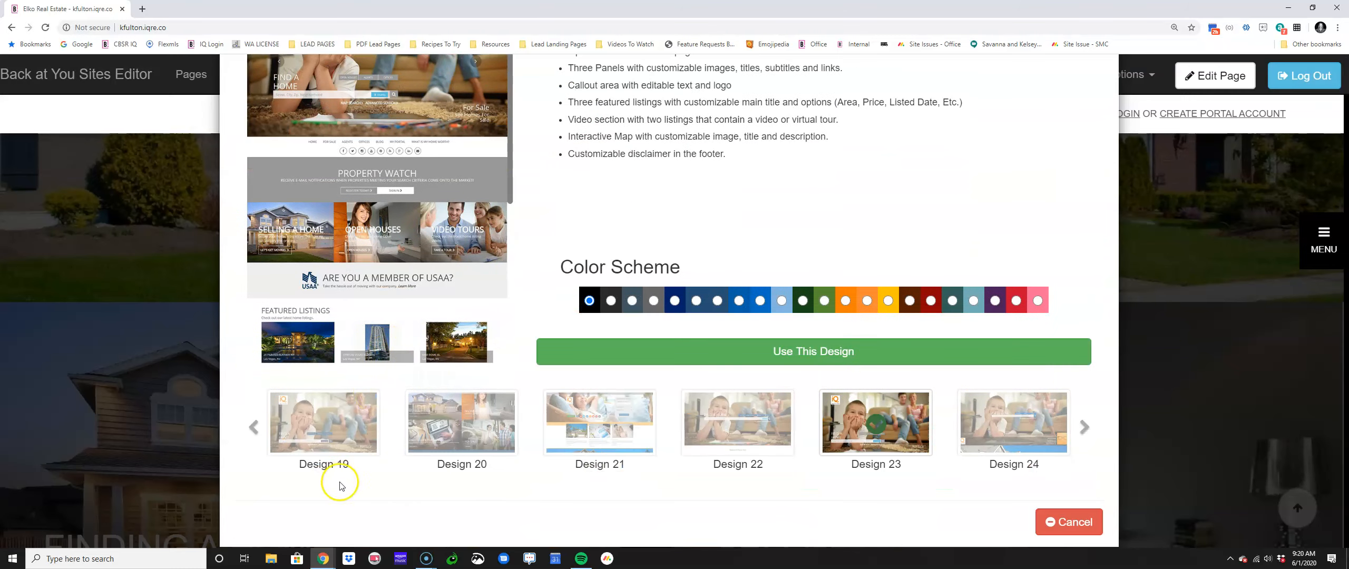
click(342, 416)
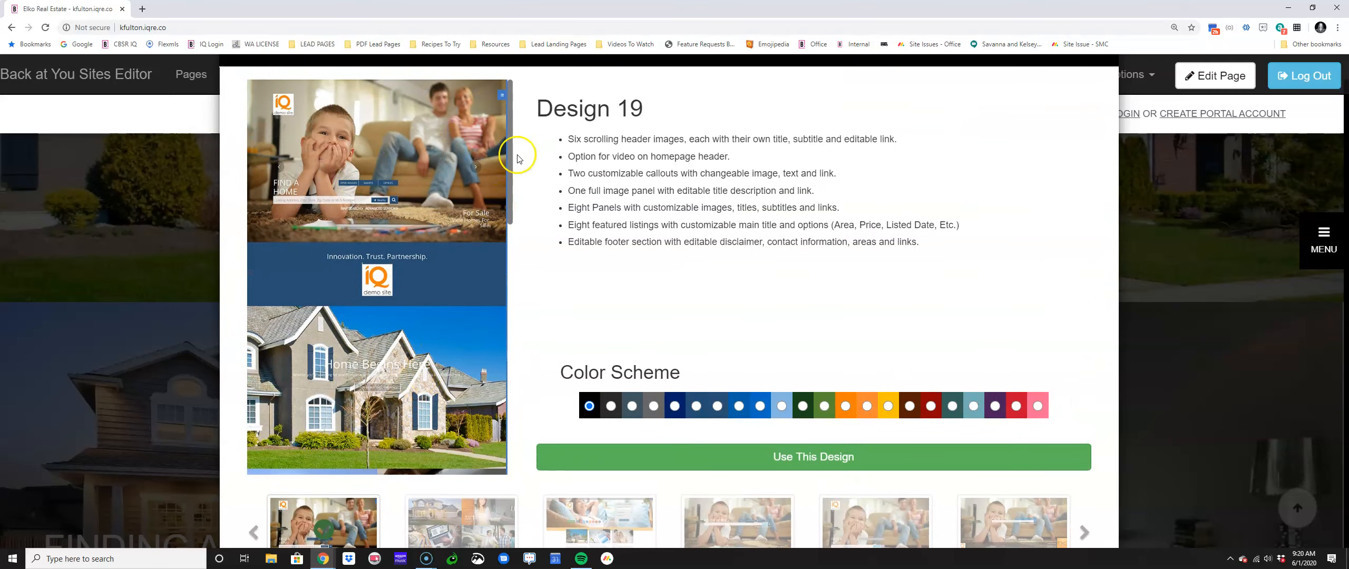
scroll(769, 221, down, 2)
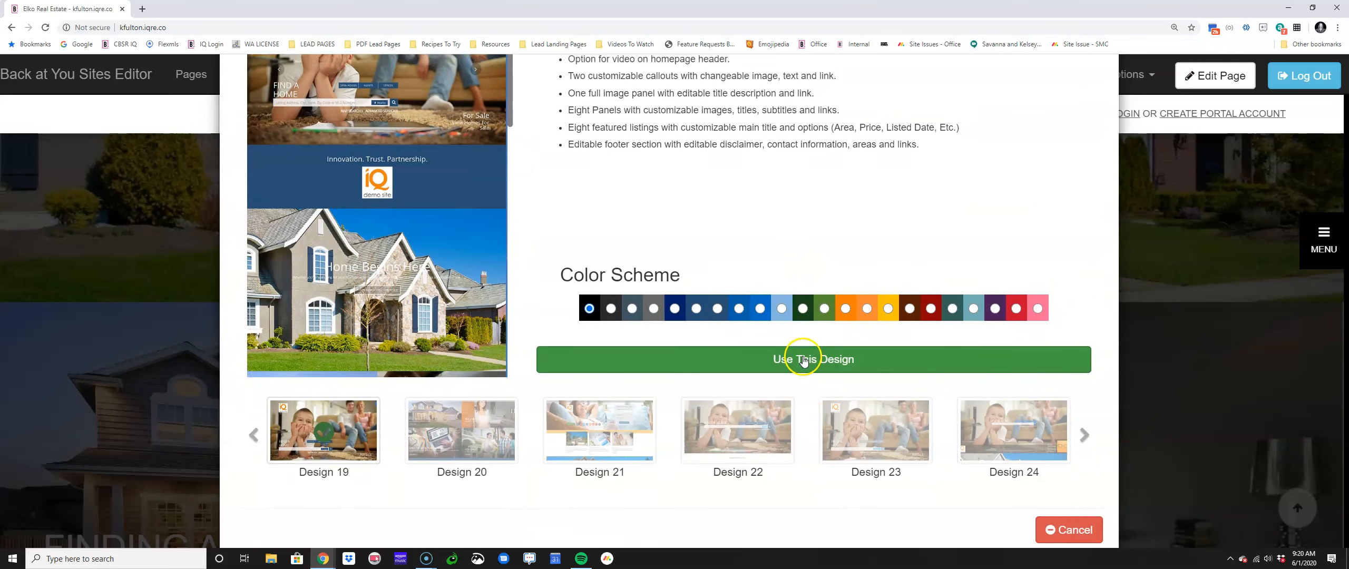
Reselect Design 24 and update the website with it
click(1032, 444)
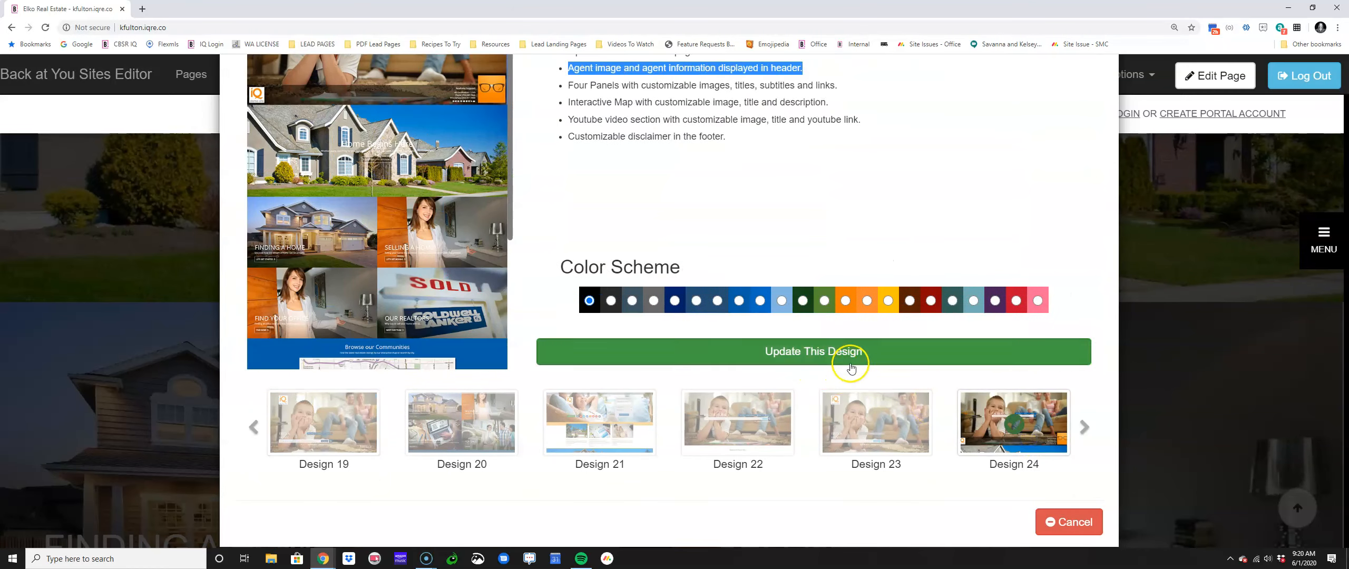
click(843, 354)
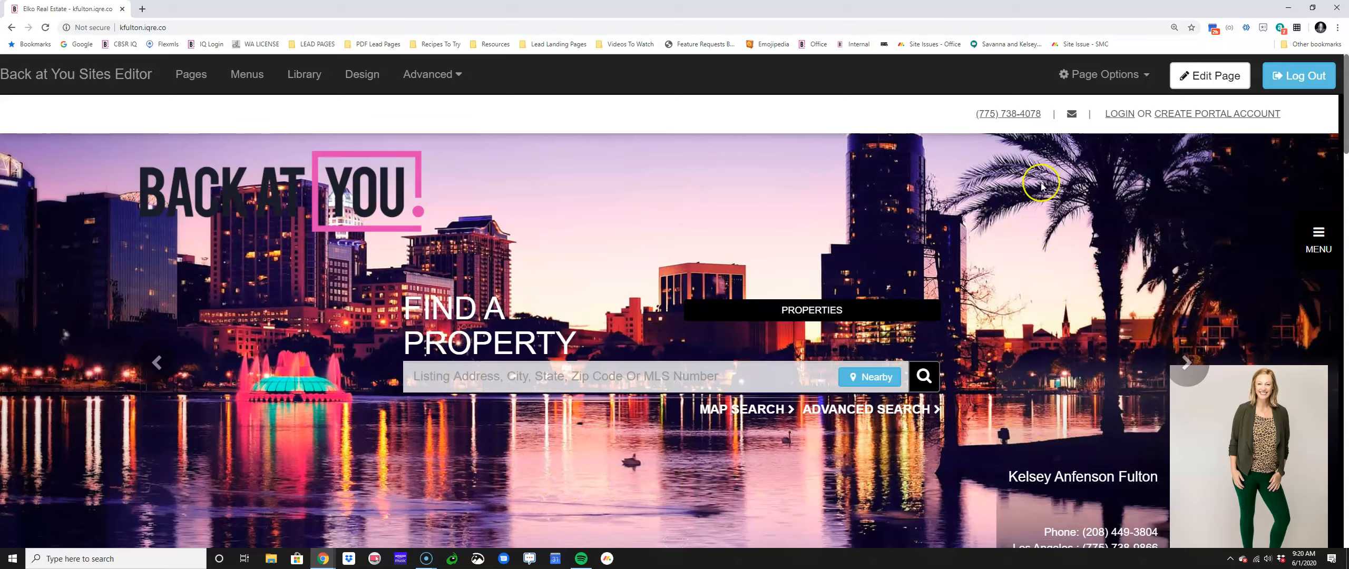
Put the homepage into edit mode and review its editable sections, including the Home Begins Here banner and the four panels
click(1204, 77)
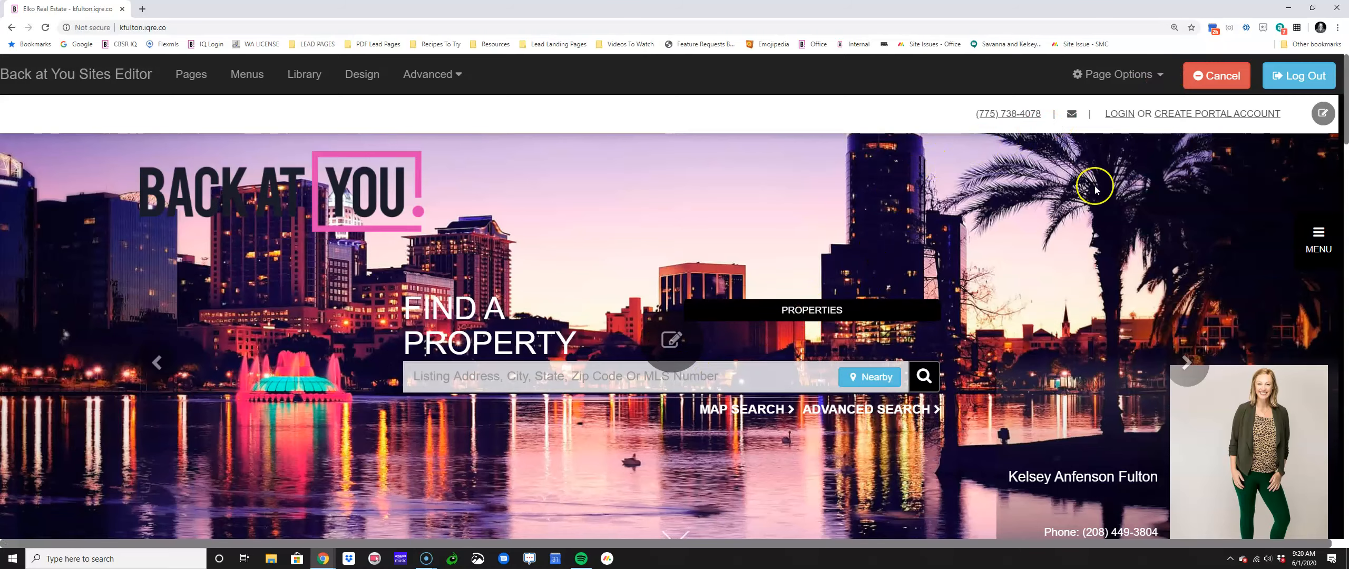
scroll(585, 263, down, 3)
scroll(585, 263, down, 5)
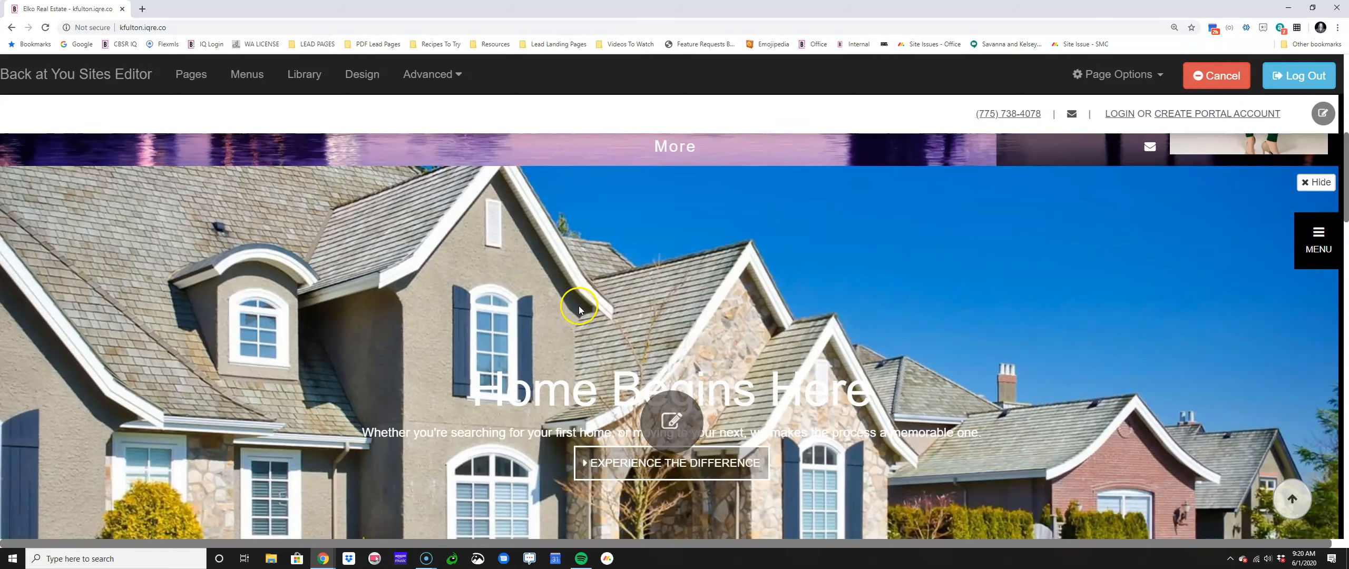
scroll(671, 326, down, 4)
scroll(672, 327, down, 15)
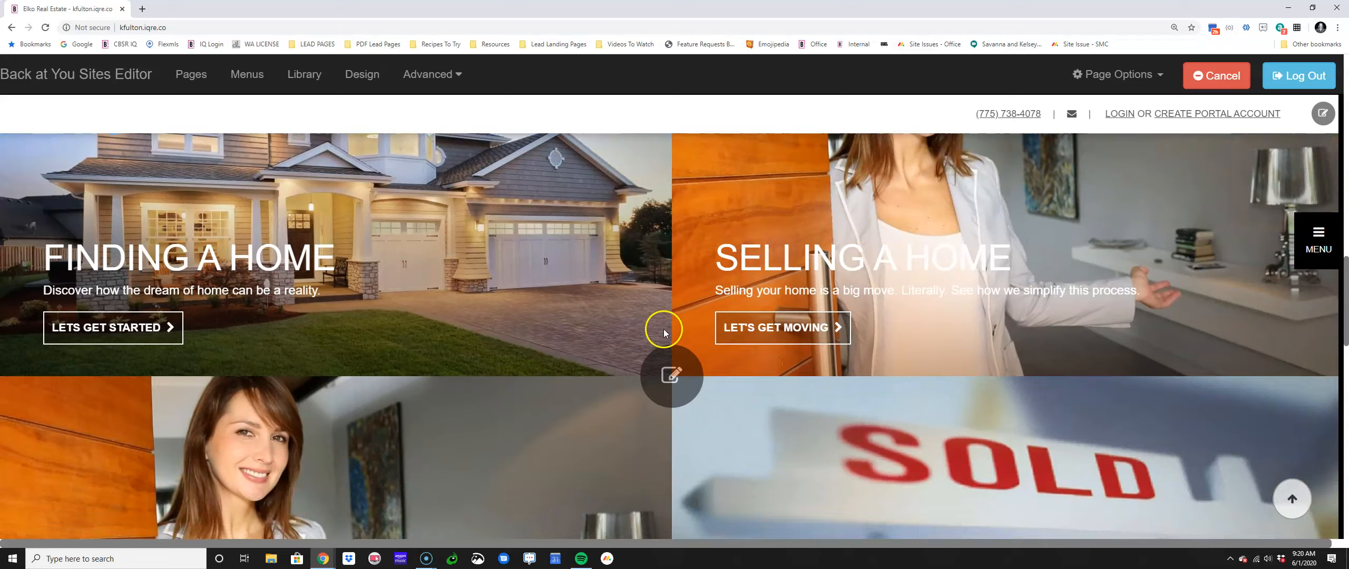
Review the remaining homepage sections down to the footer, and open the header's hero image settings for editing
scroll(663, 289, down, 5)
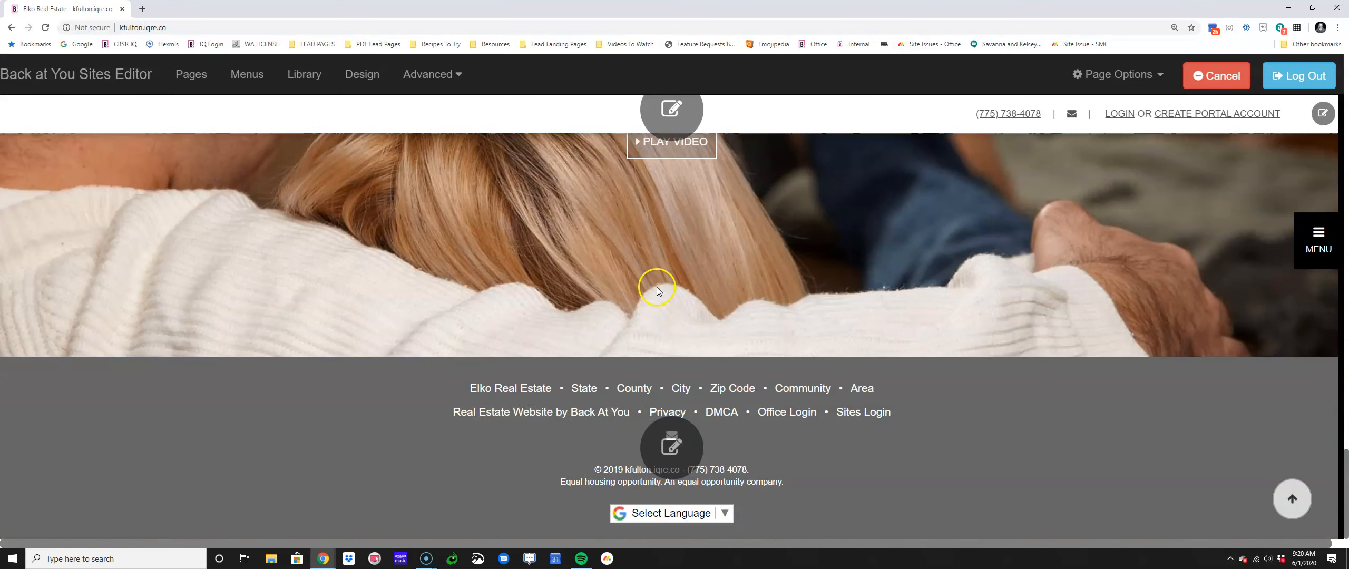
scroll(630, 243, up, 20)
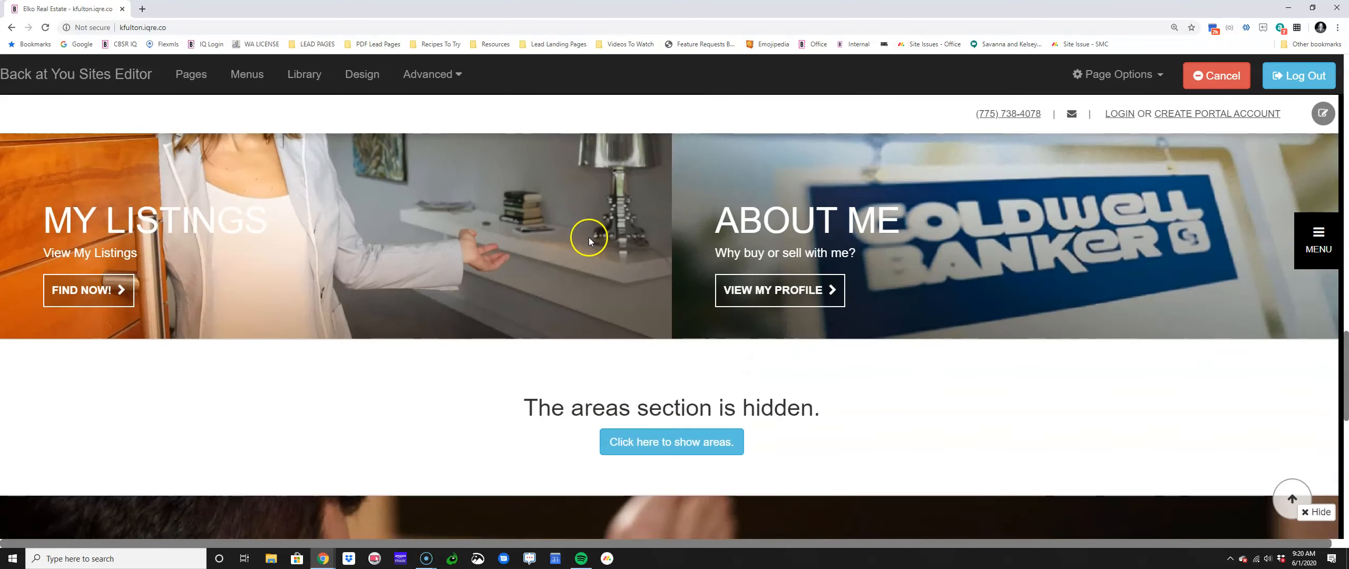
scroll(579, 232, up, 15)
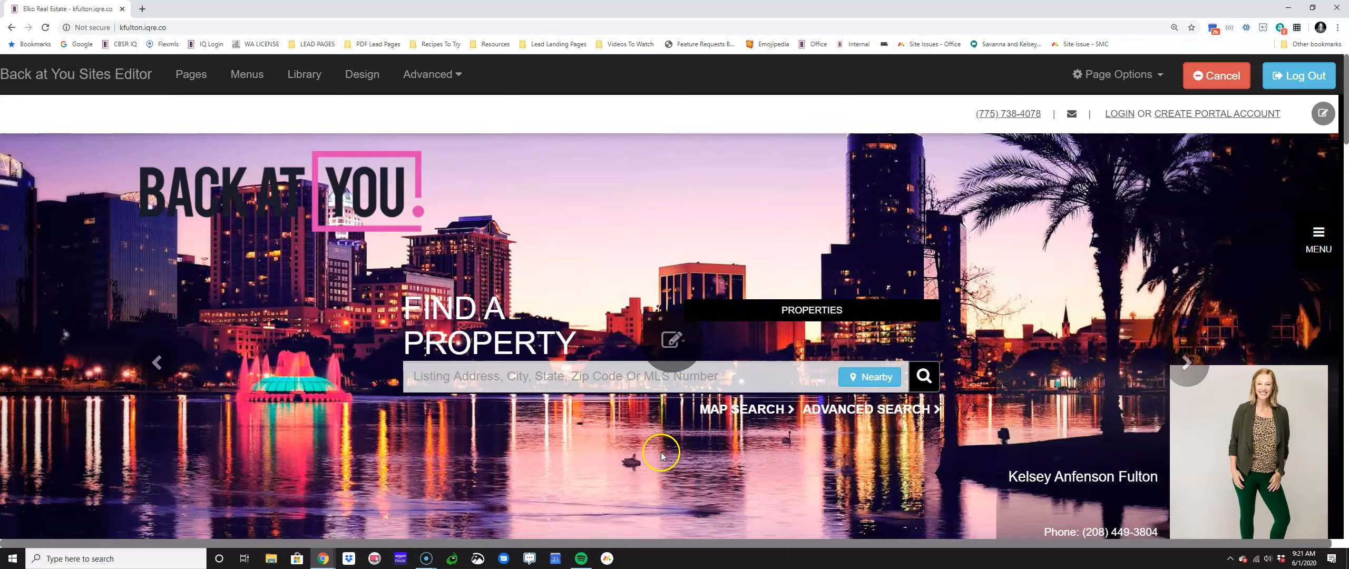
click(665, 349)
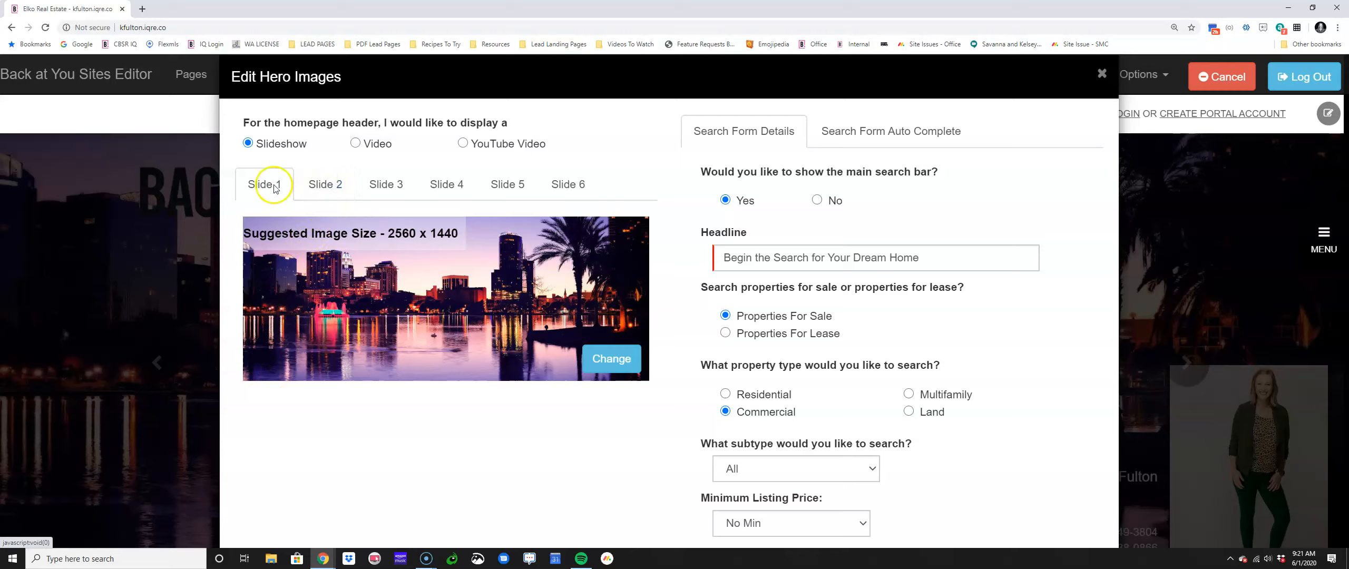
Look through the images and show settings of all six slideshow slides, returning to Slide 1
click(331, 184)
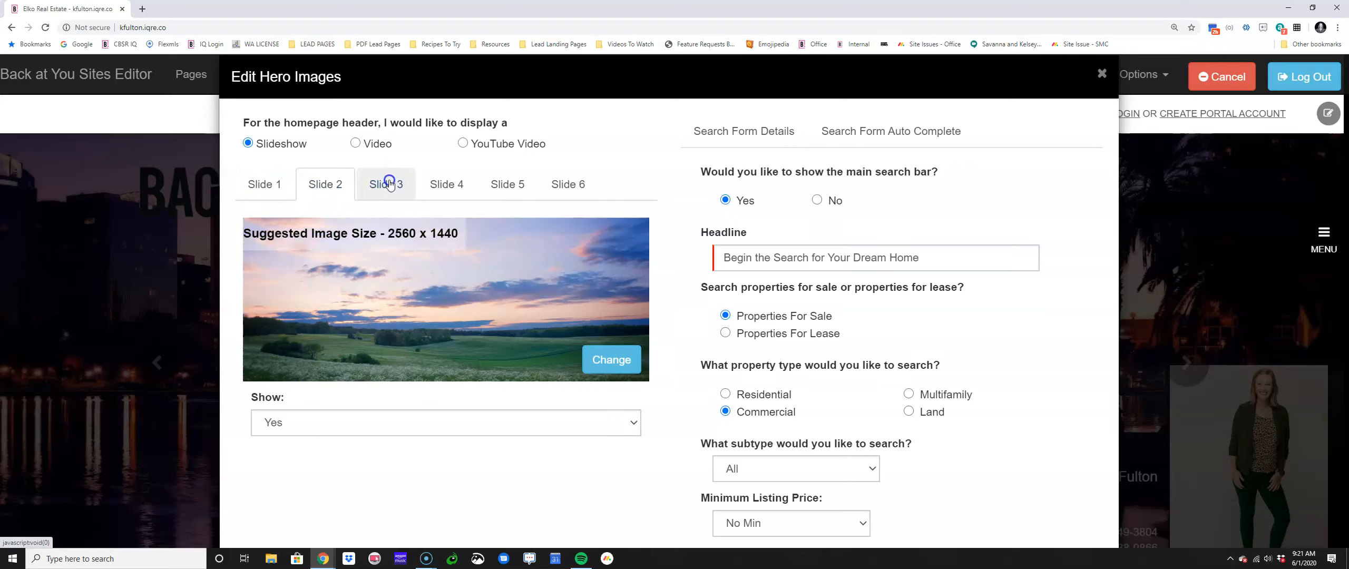
click(387, 184)
click(432, 185)
click(506, 184)
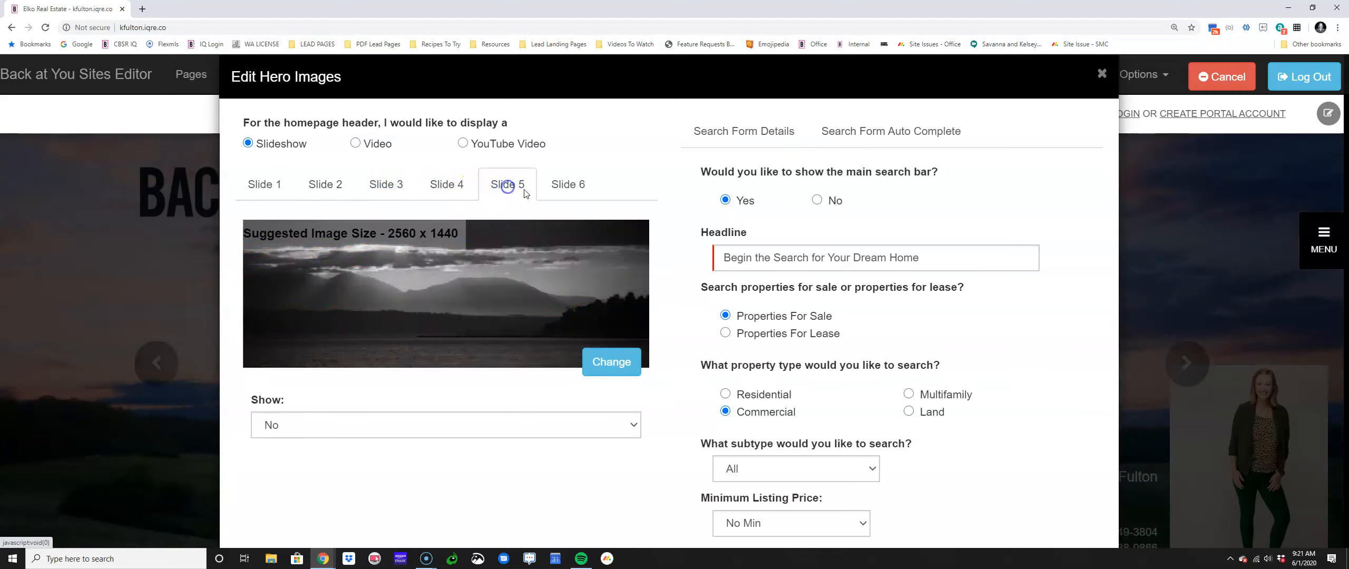
click(565, 184)
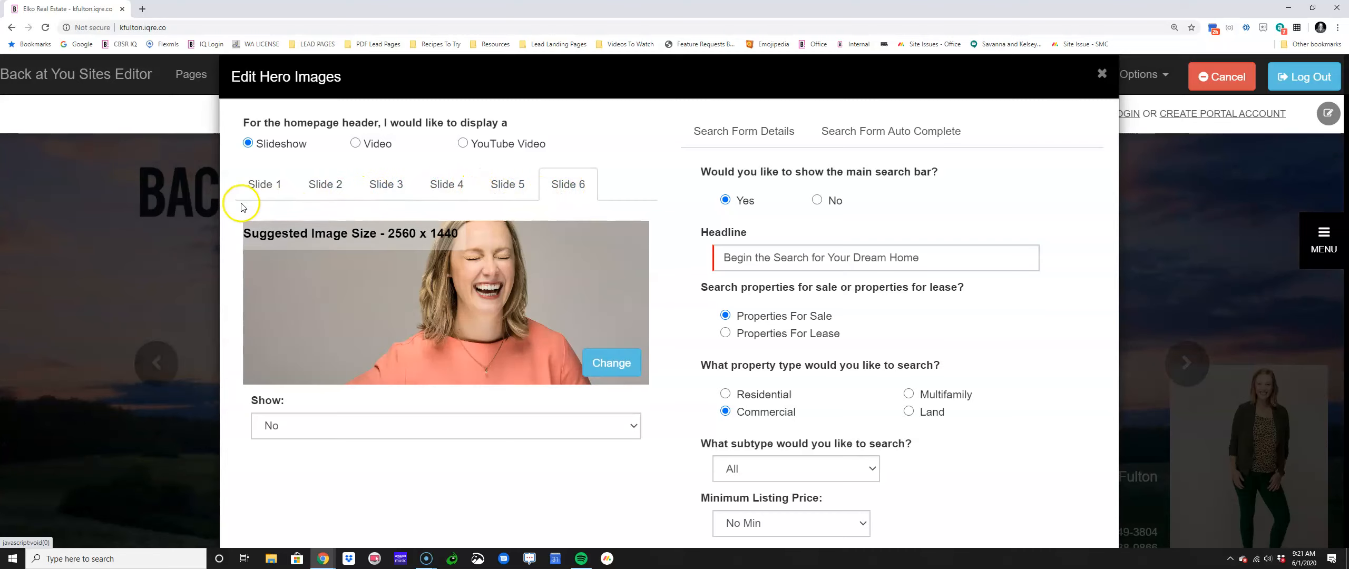
click(256, 186)
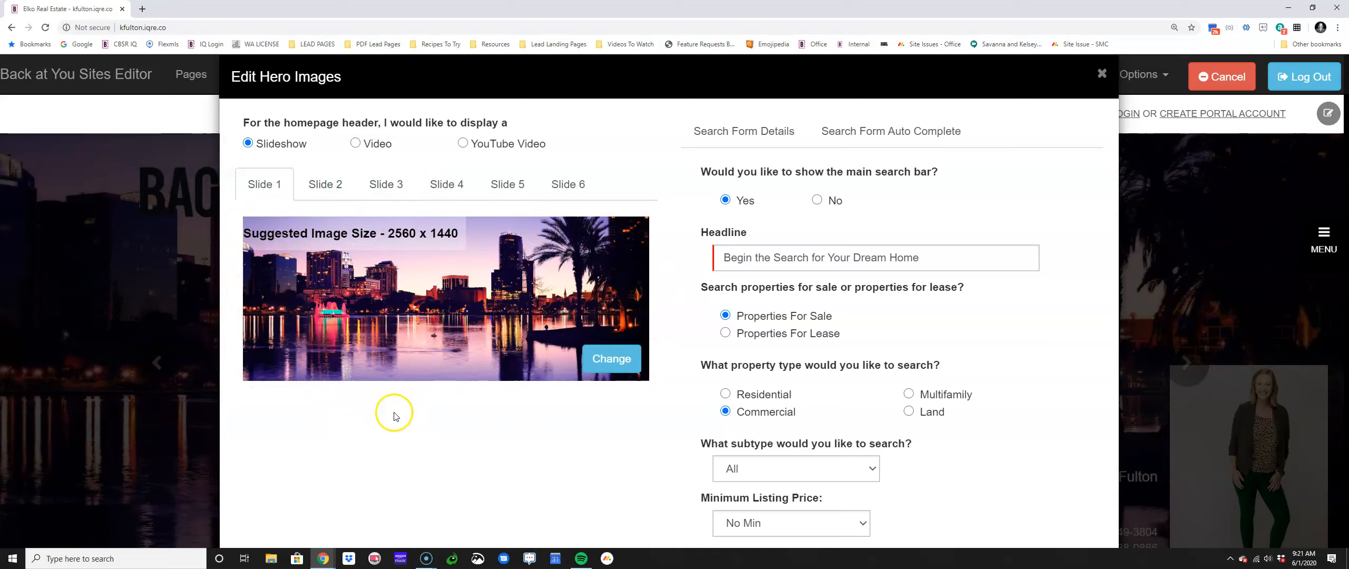
Set Slide 2's Show option to No and check Slides 3 through 6 before returning to Slide 1
click(337, 185)
click(398, 422)
click(395, 457)
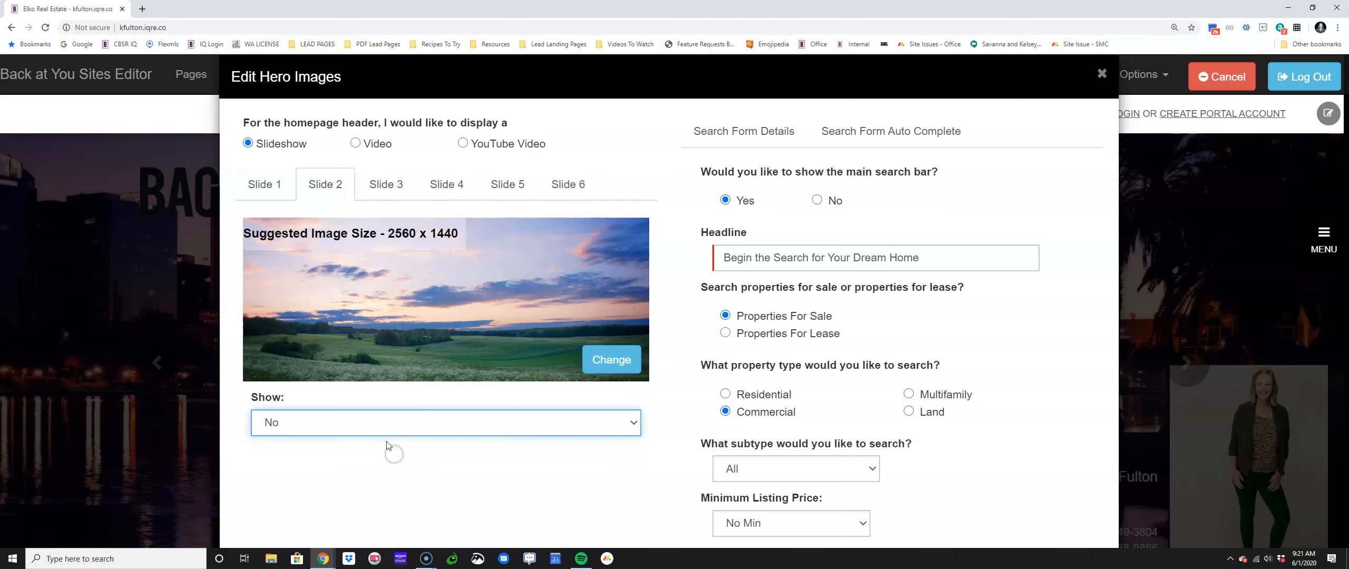
click(394, 185)
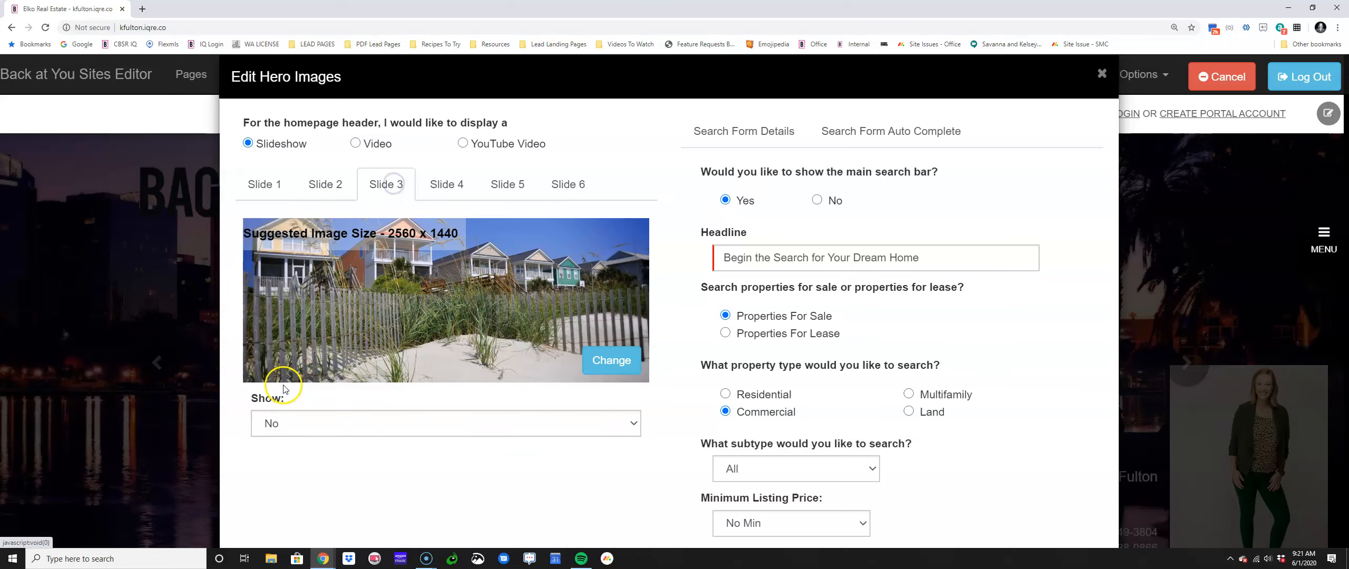
click(452, 186)
click(502, 198)
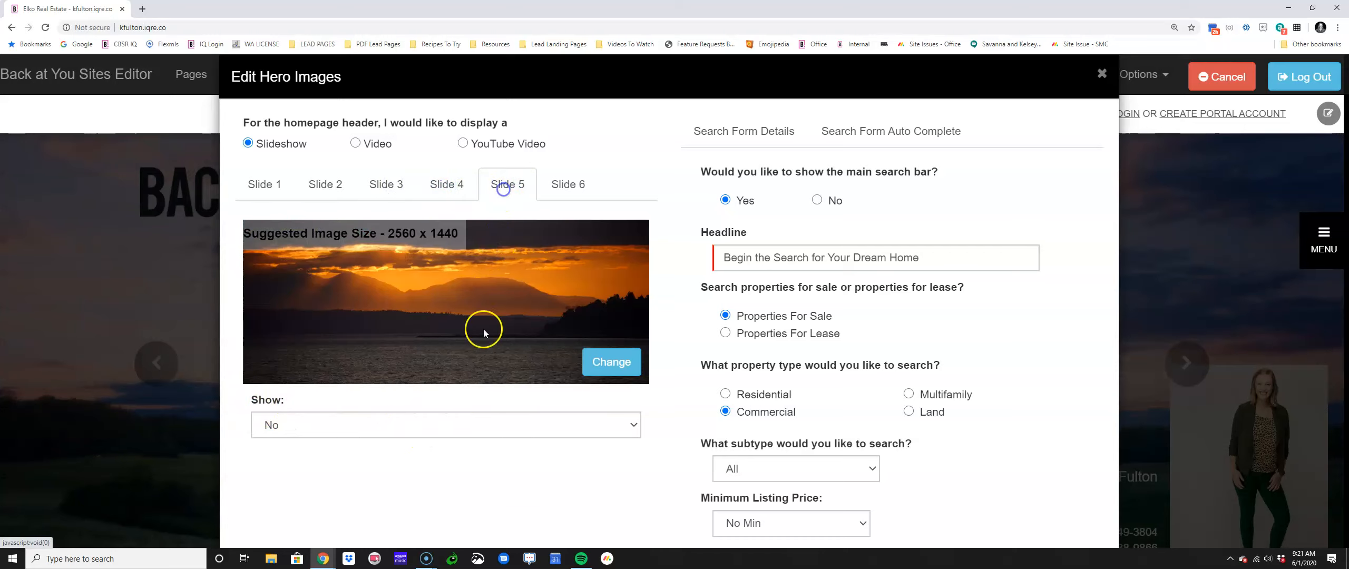
click(564, 192)
click(258, 191)
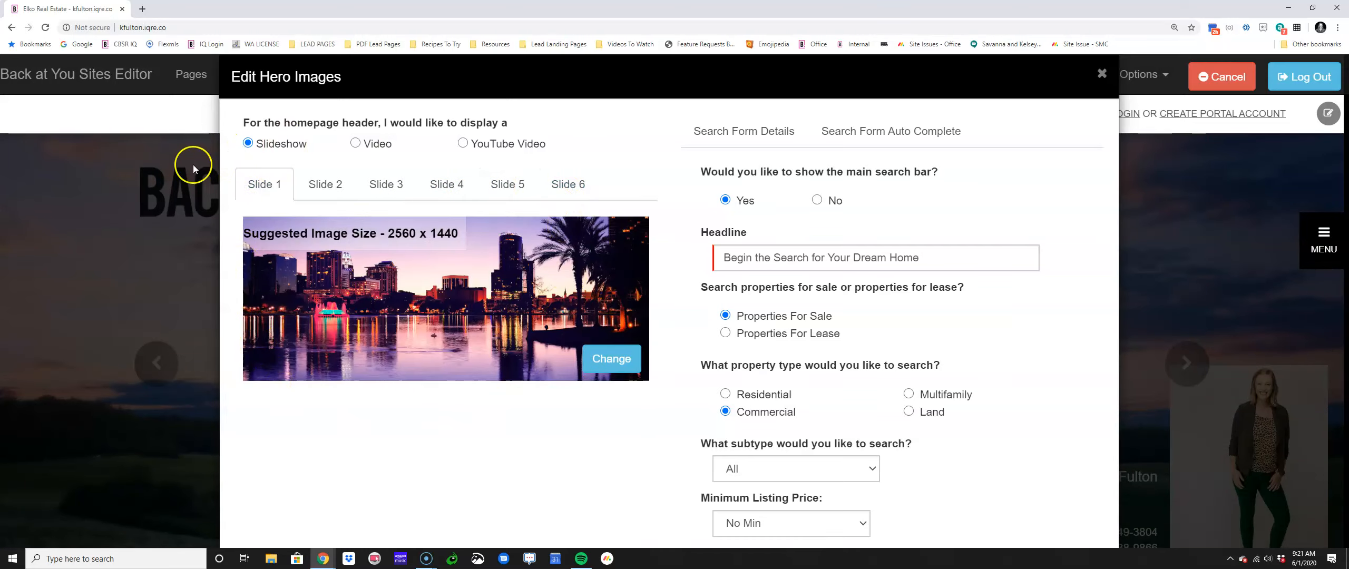
Set the Show option to Yes for both Slide 2 and Slide 3
click(339, 201)
click(309, 423)
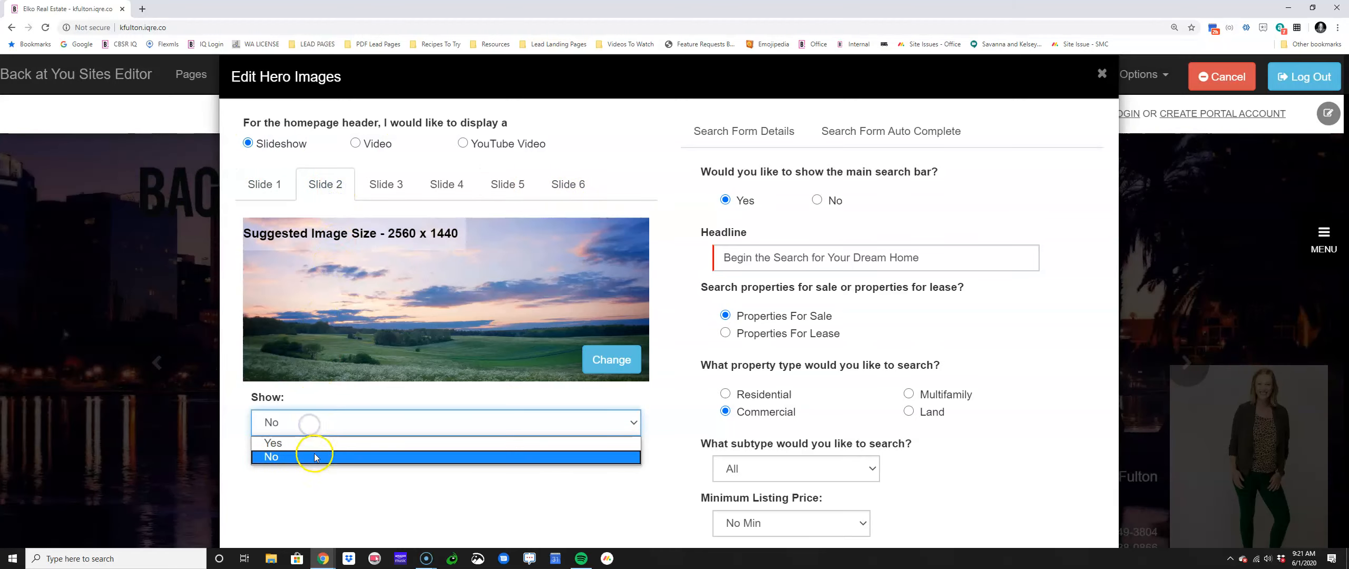
click(303, 443)
click(402, 185)
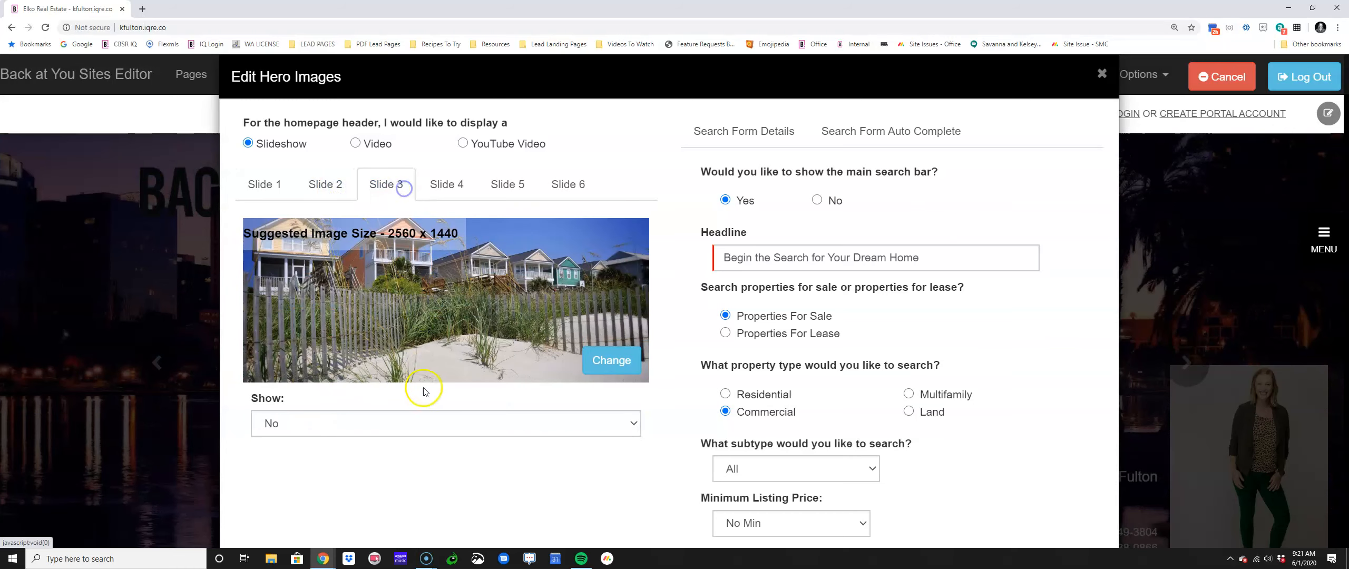
click(416, 424)
click(384, 445)
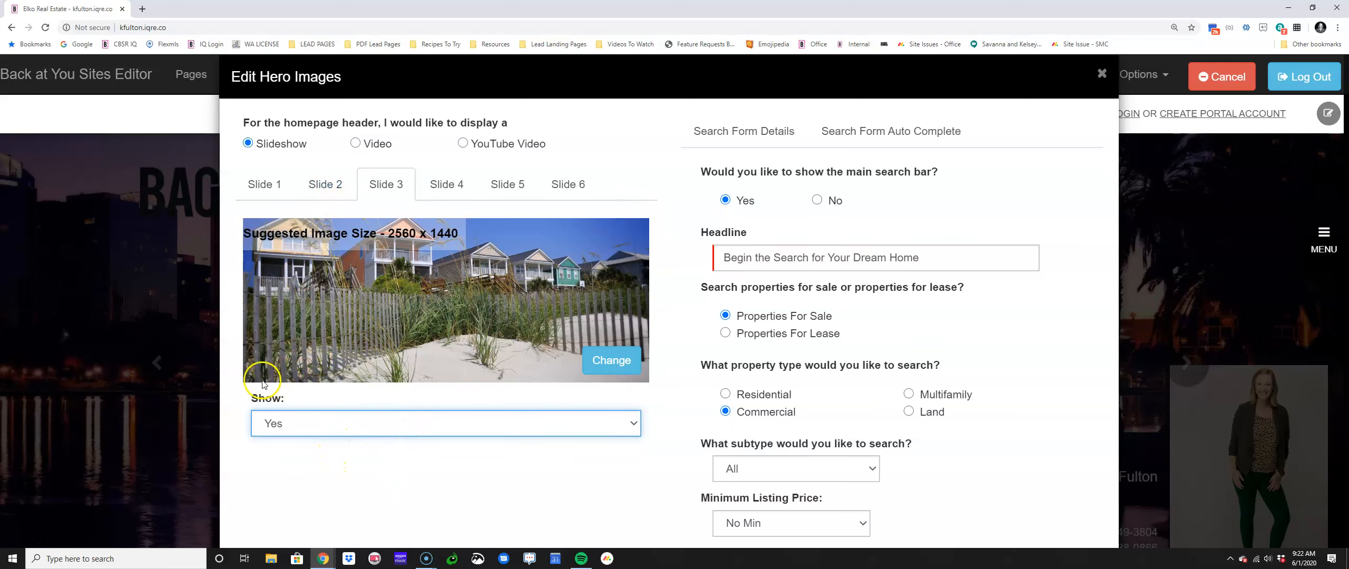
Upload the sunflower photo from the Downloads folder to the image library and use it for Slide 1
click(282, 180)
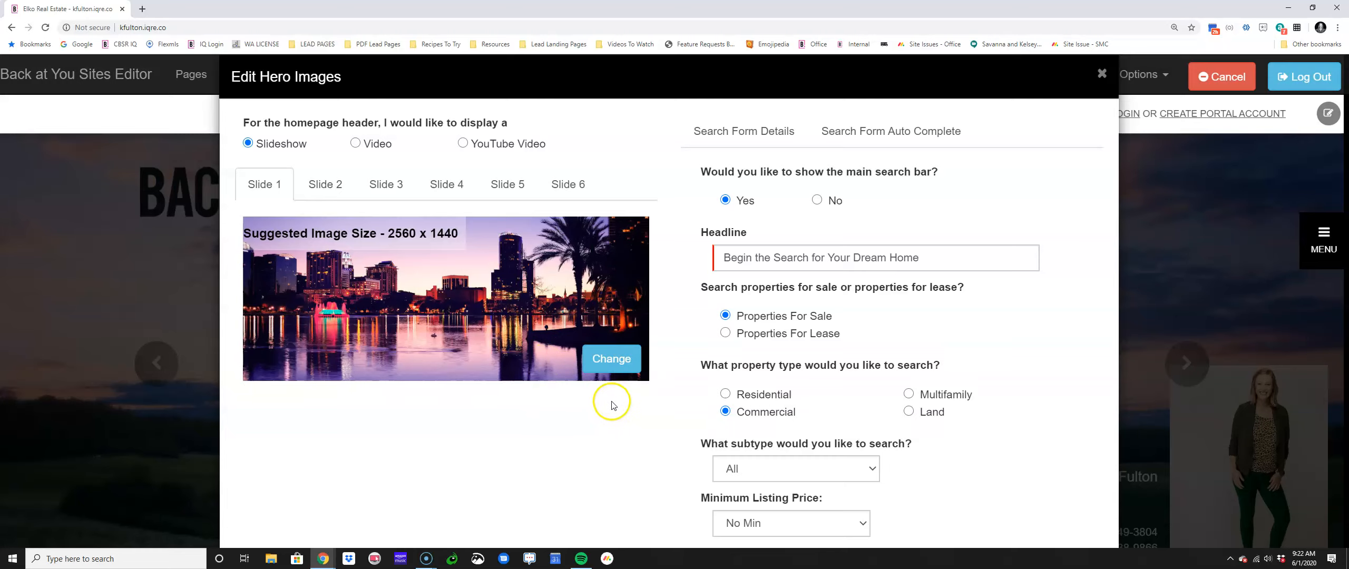
click(609, 360)
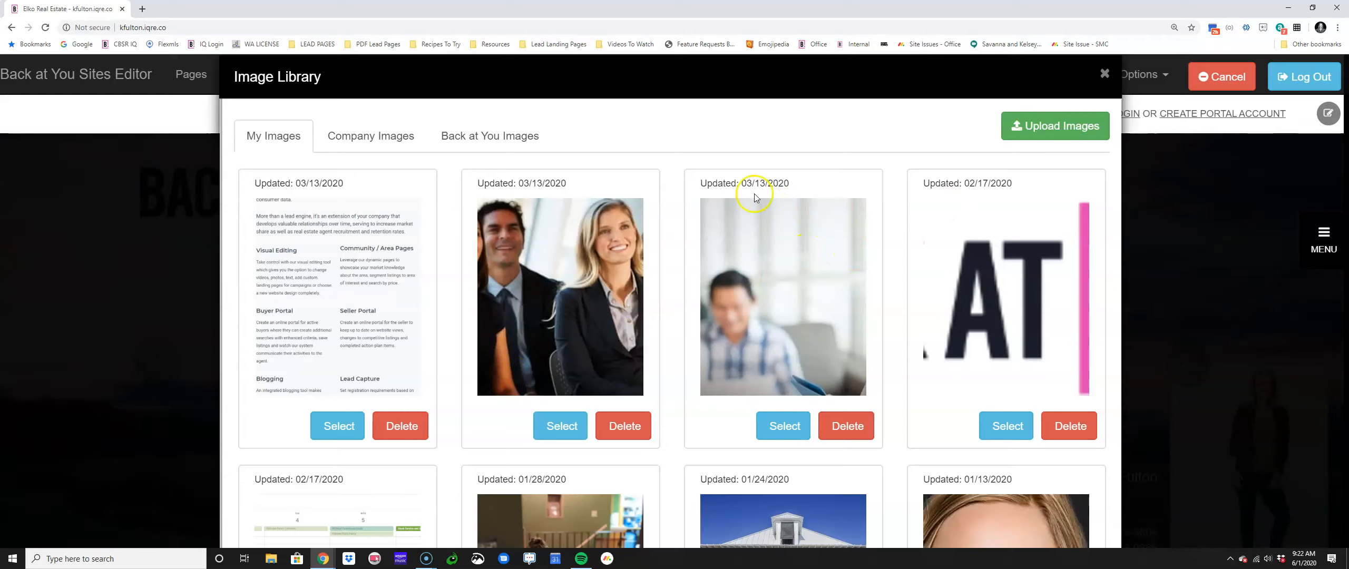
click(1059, 126)
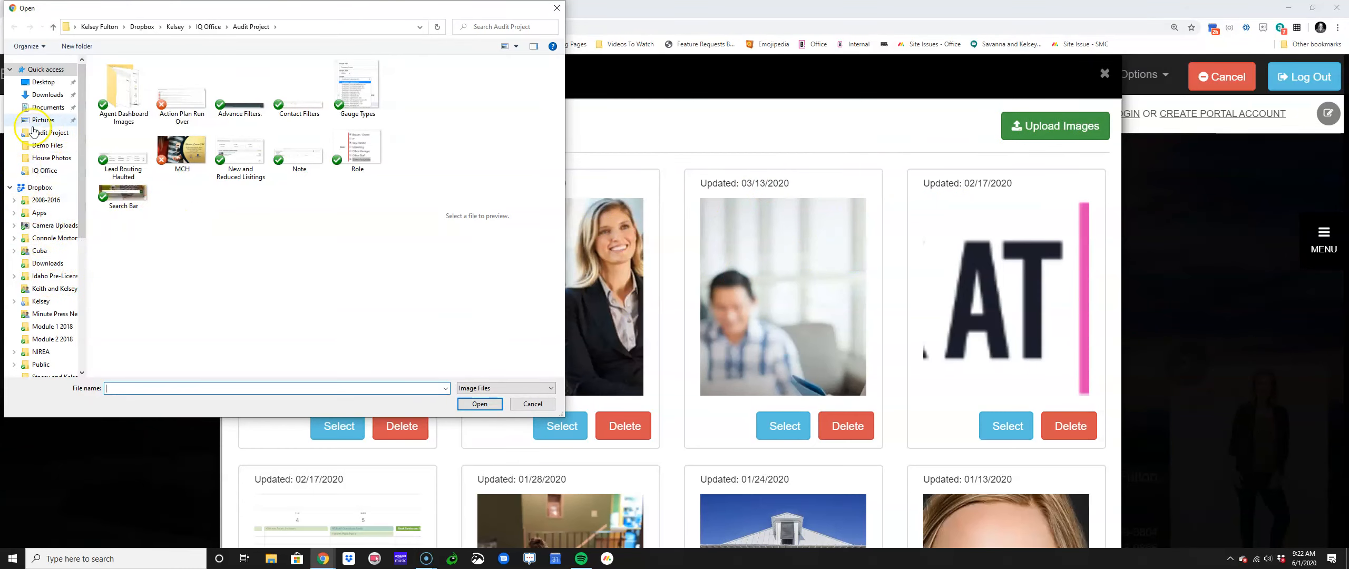
click(46, 94)
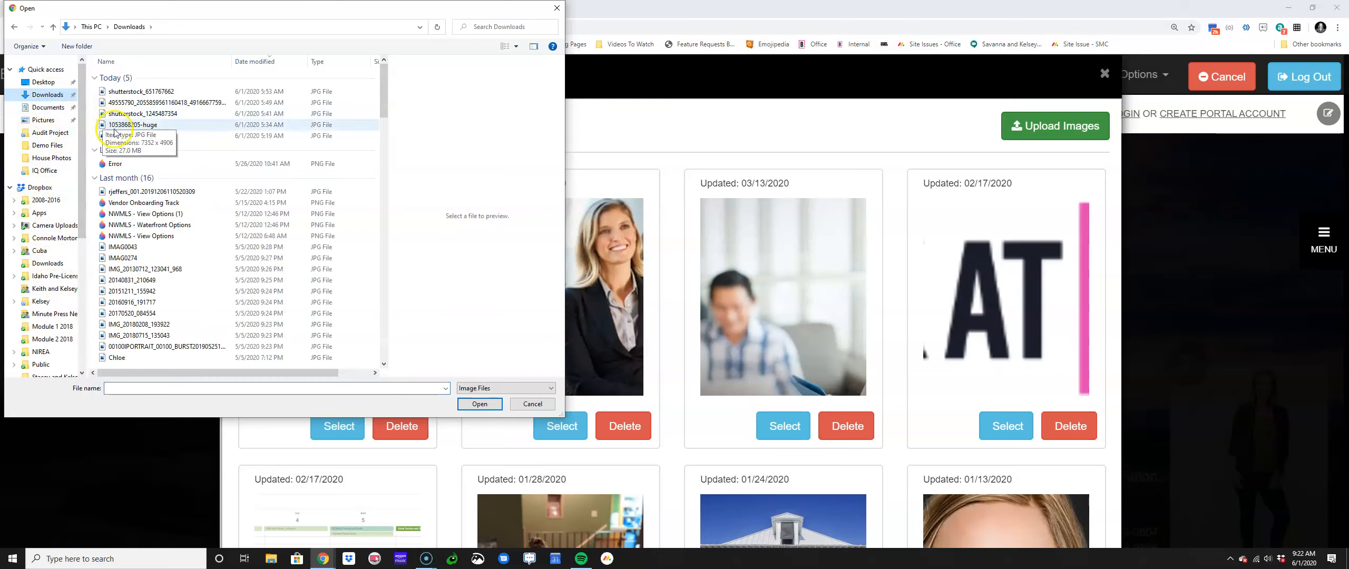
click(139, 114)
click(484, 403)
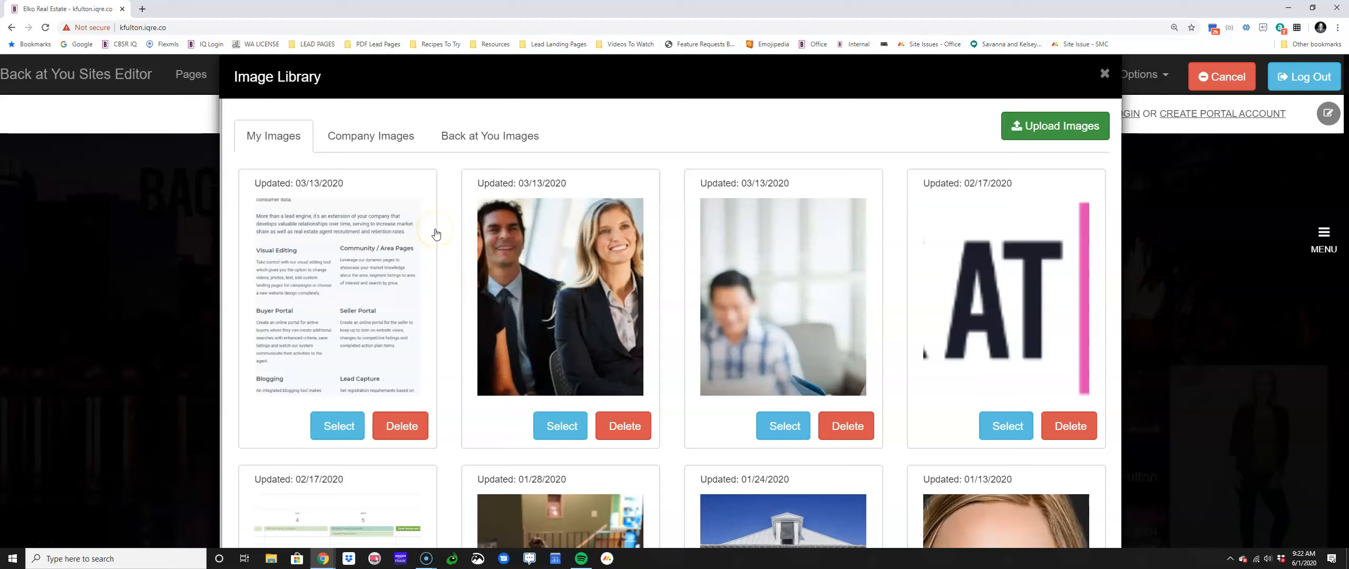
click(1023, 130)
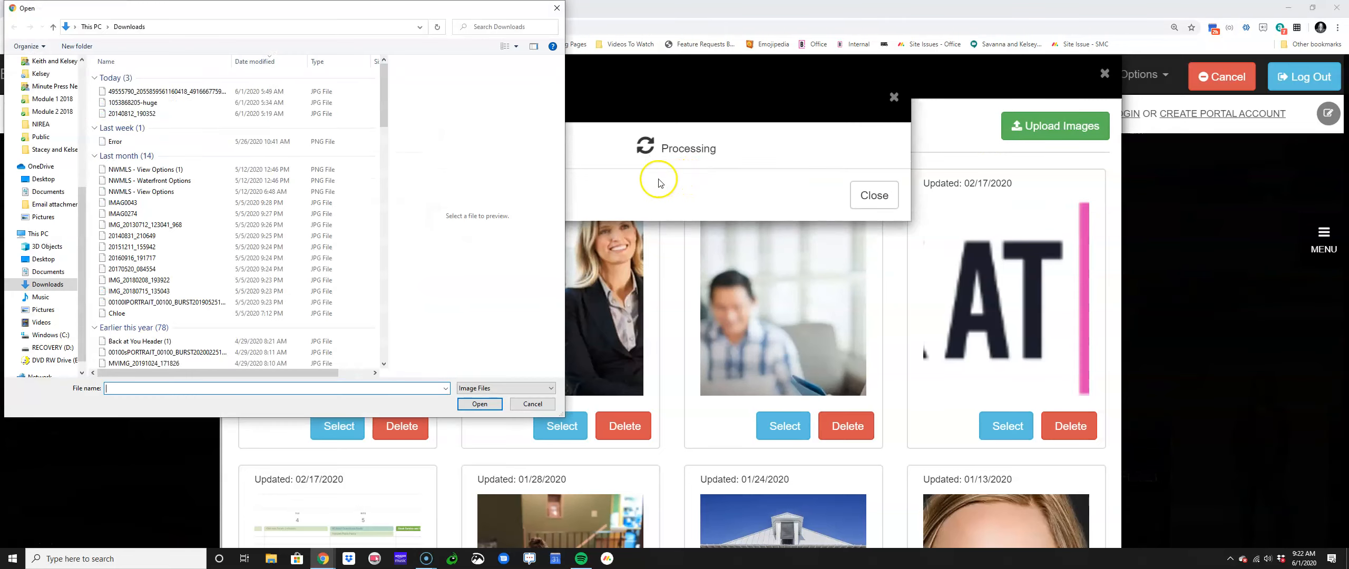
click(559, 7)
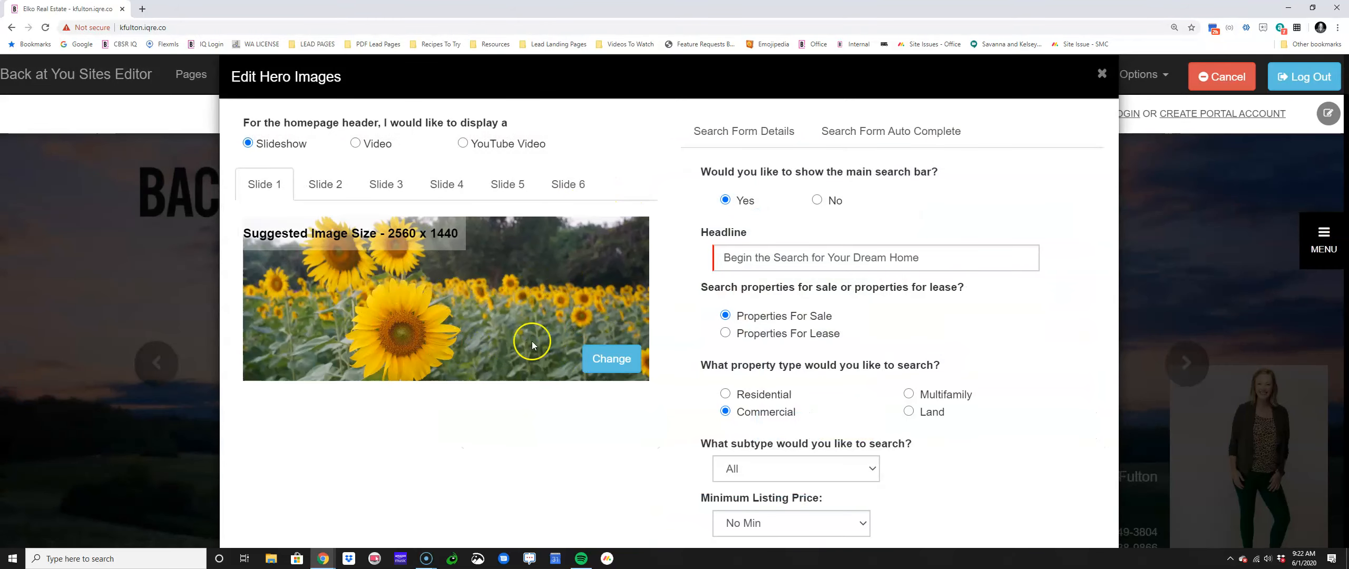
Reopen the image library for Slide 1 and browse the company's images and the Back at You stock images
click(609, 360)
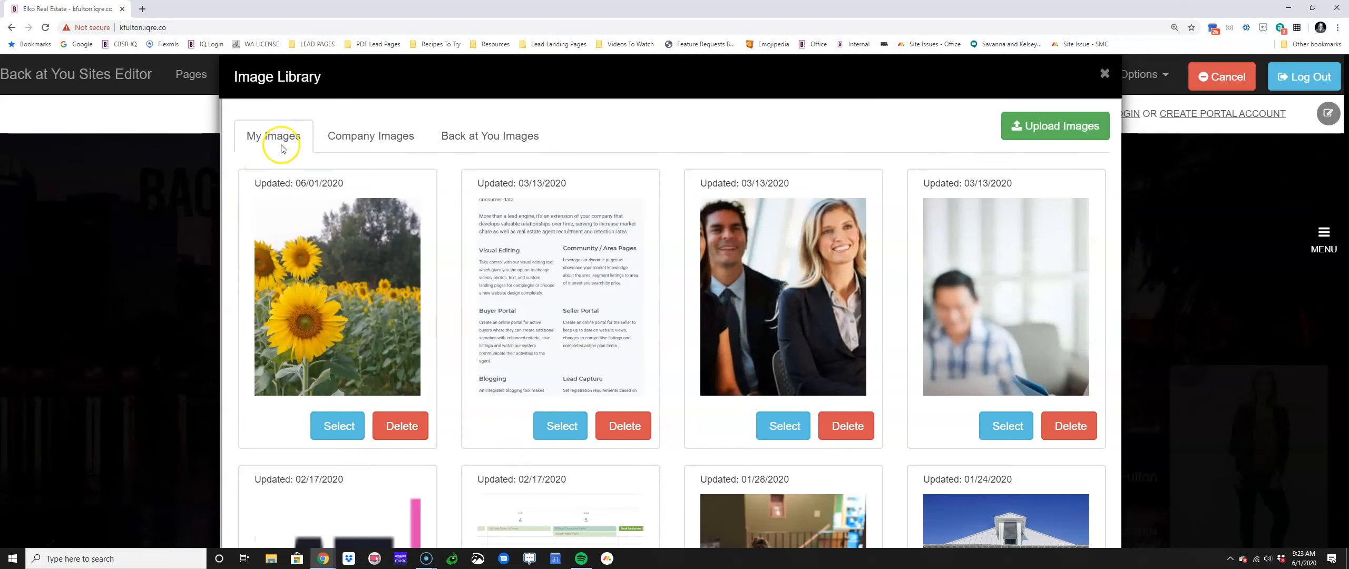
click(335, 154)
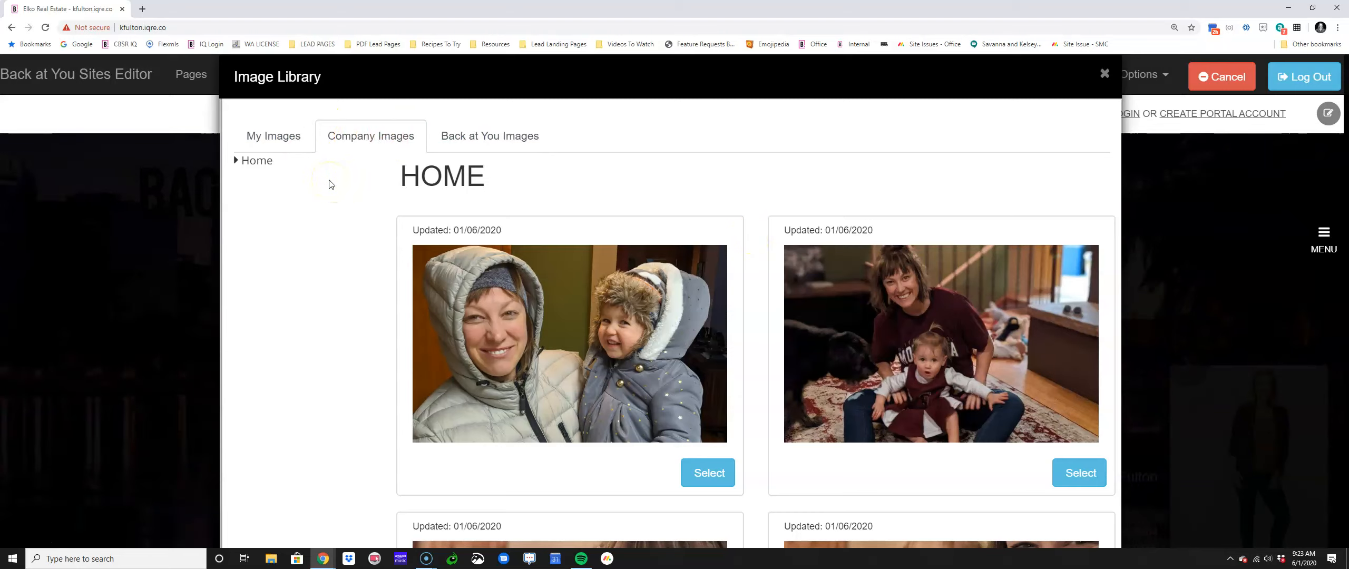
click(488, 148)
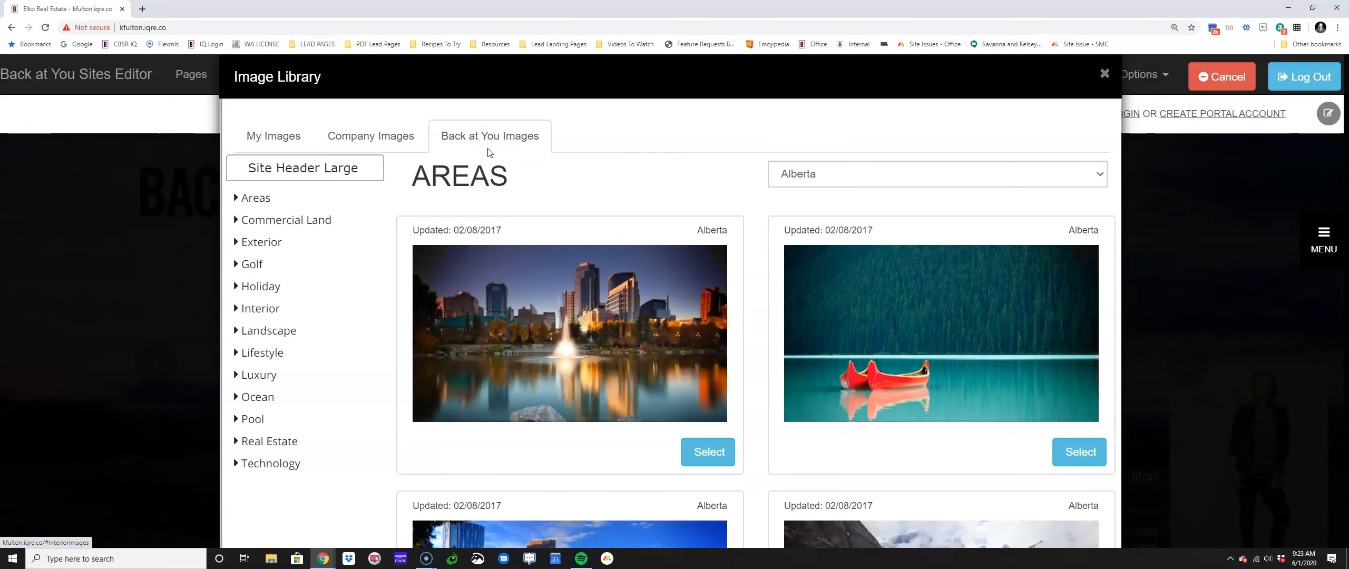
click(486, 157)
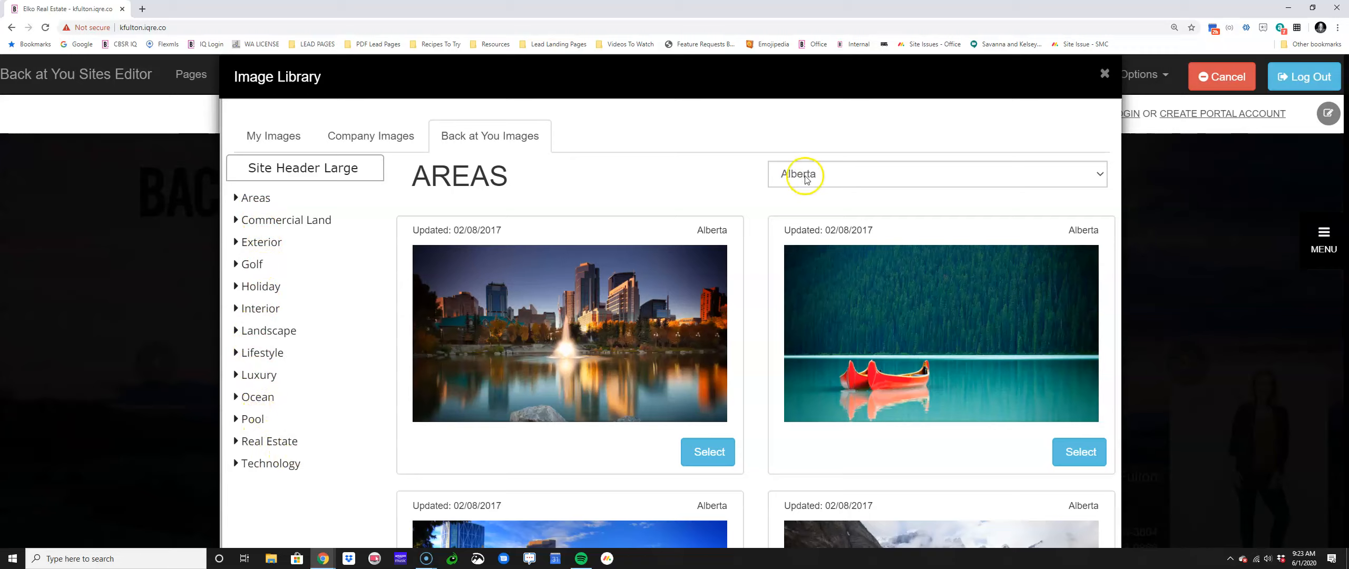
Switch the stock area images to Coeur D'Alene and use the night-time city view for Slide 1
click(885, 179)
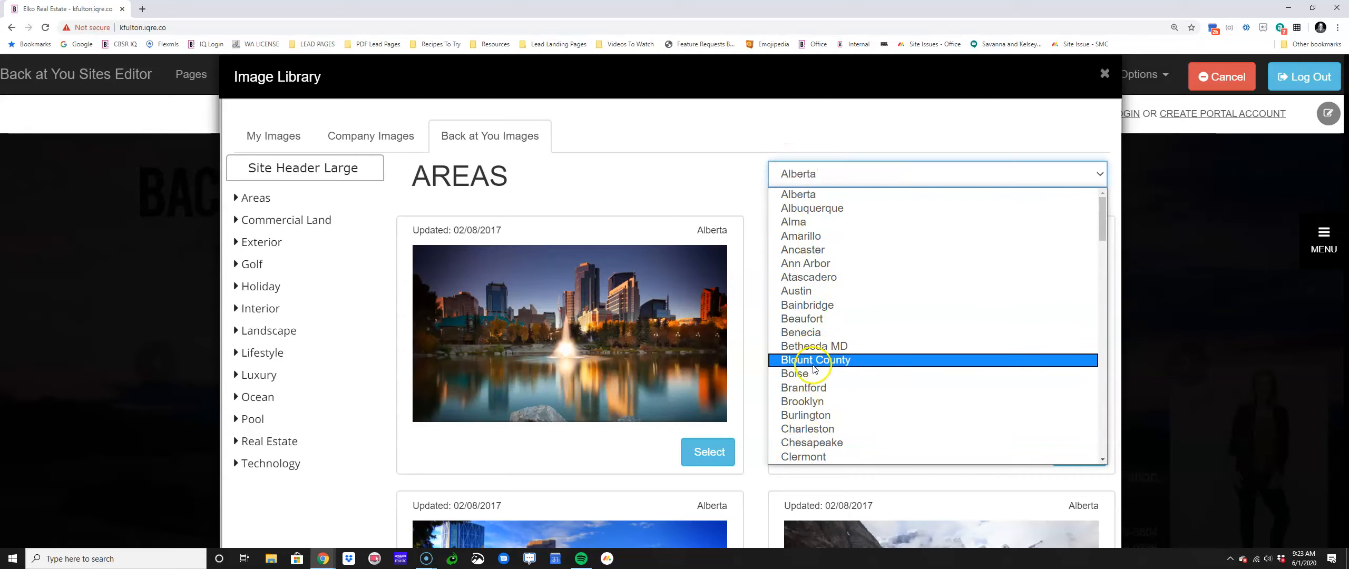
scroll(822, 358, down, 3)
click(822, 456)
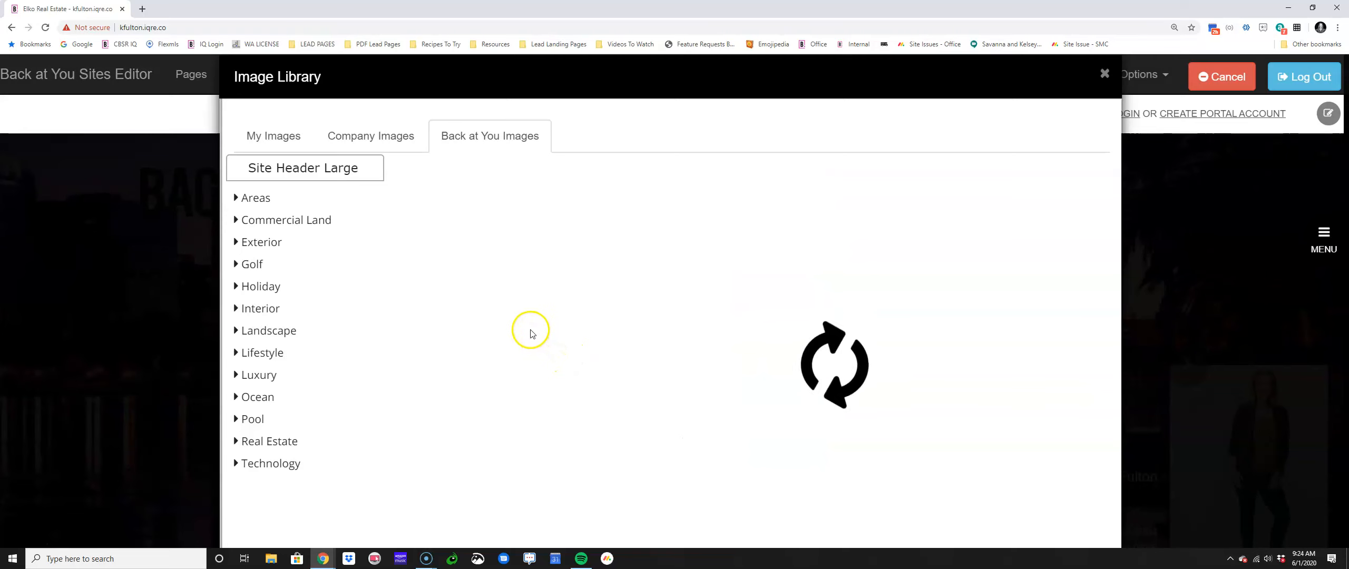
scroll(539, 337, down, 2)
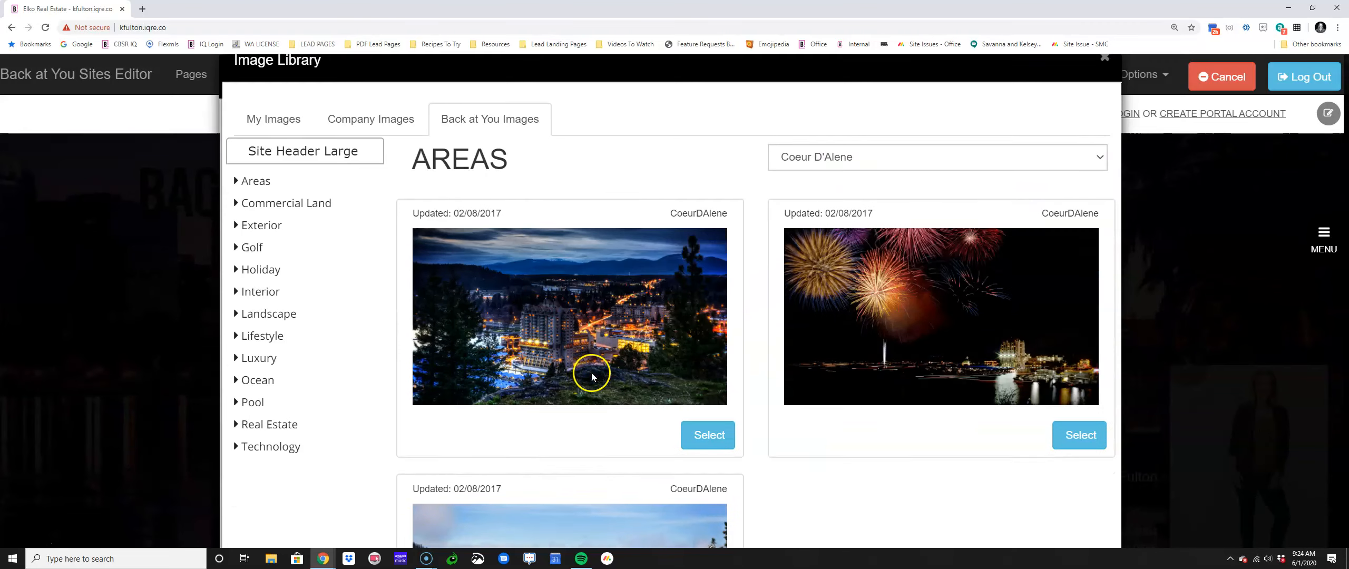
click(697, 350)
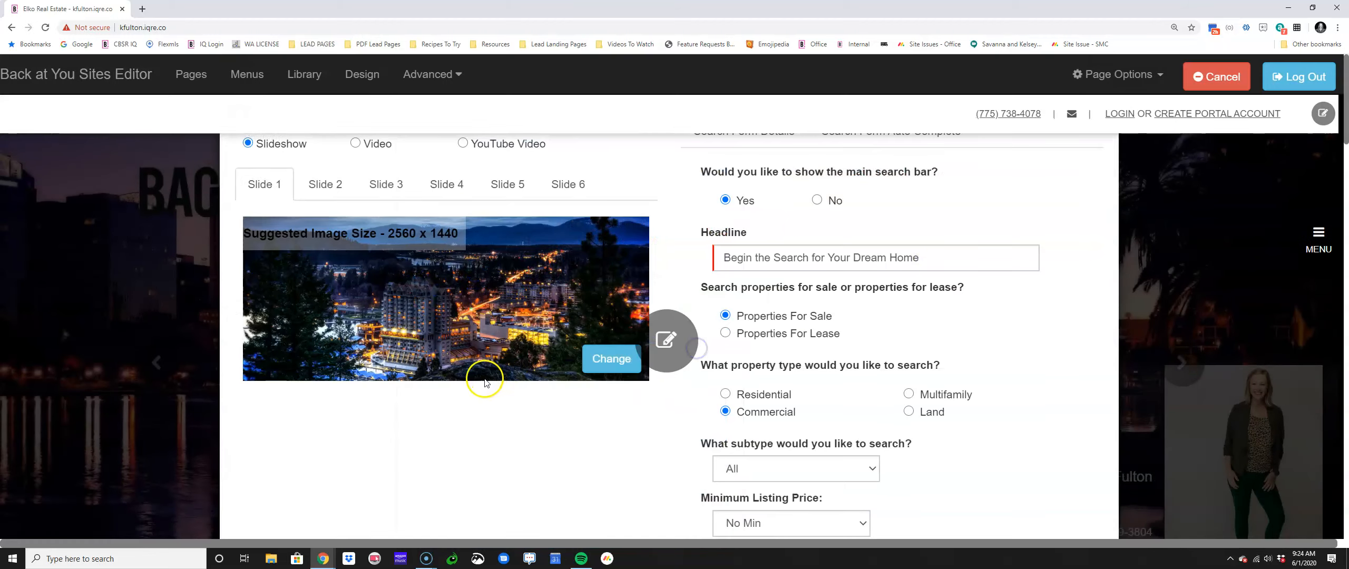
Replace Slide 2's image with the uploaded sunflower photo from the personal image library
click(322, 184)
click(574, 363)
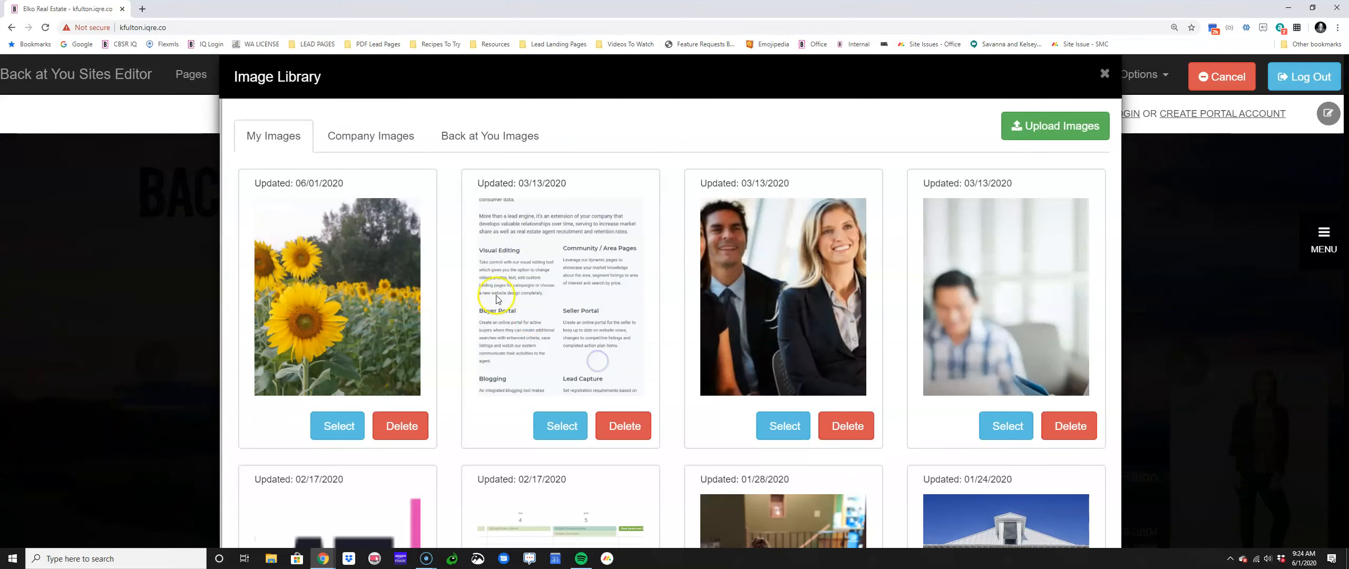
click(340, 422)
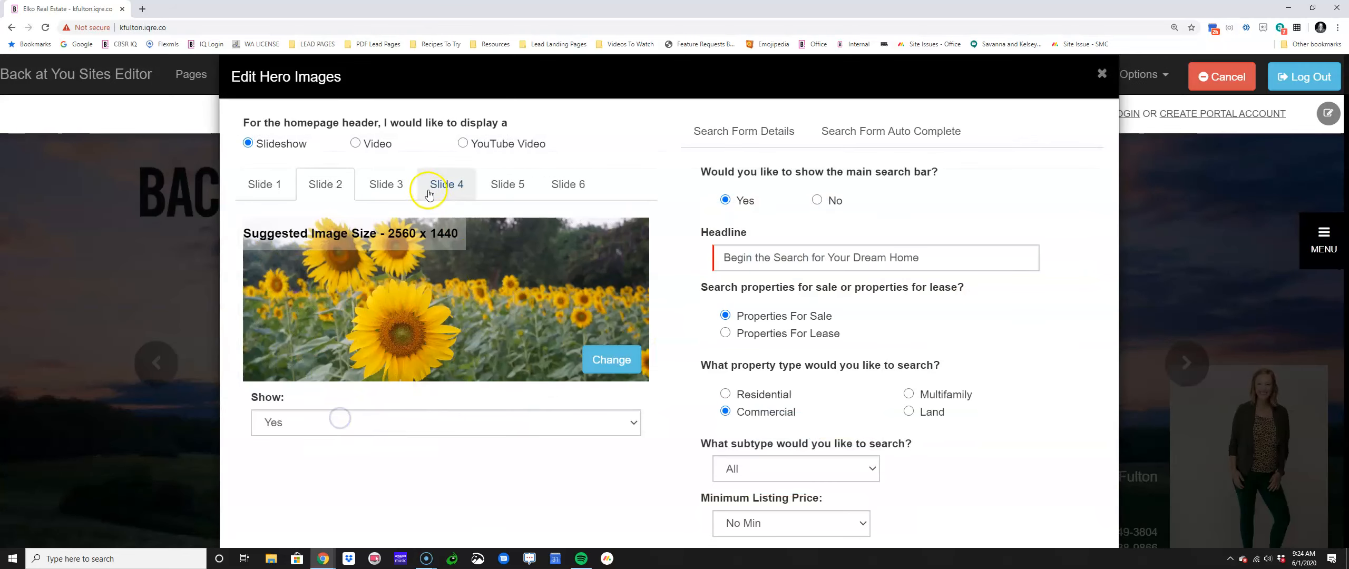
Replace Slide 3's image with the company photo of the woman and toddler sitting on the patterned rug
click(391, 184)
click(612, 360)
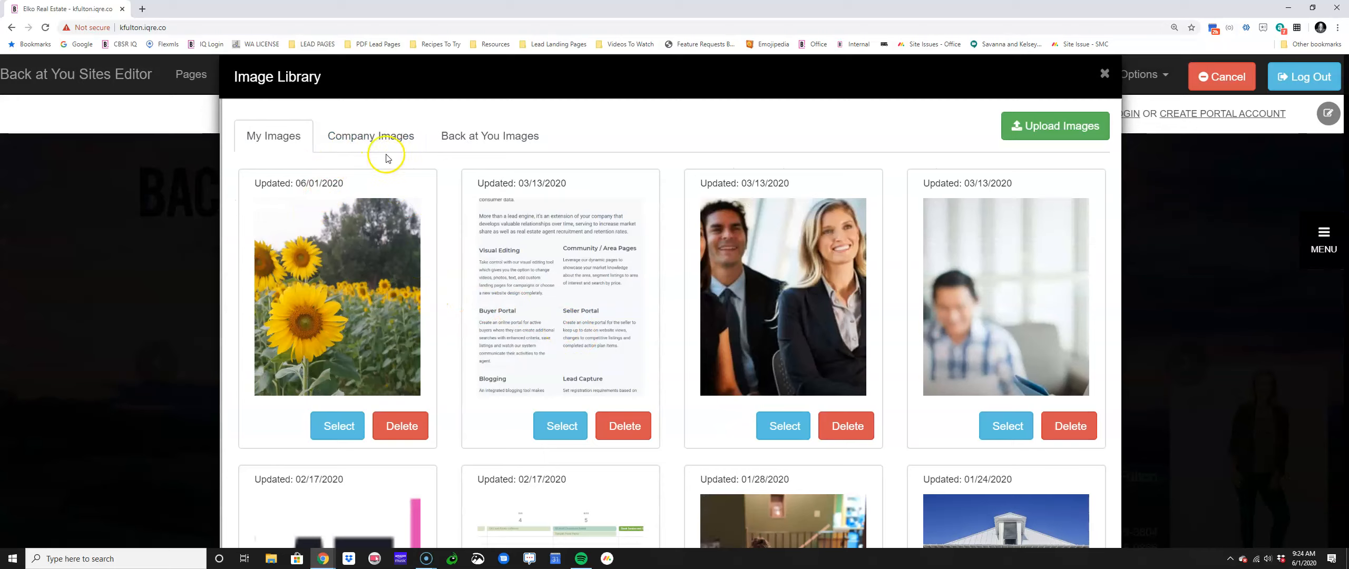
click(343, 135)
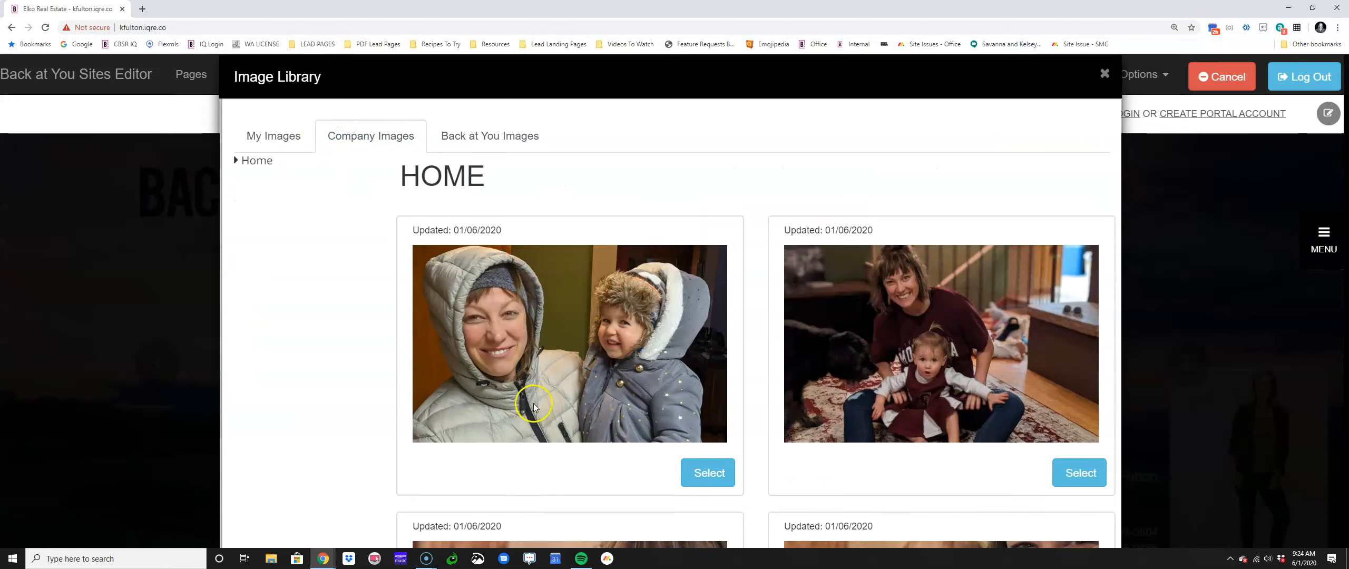
scroll(759, 441, down, 4)
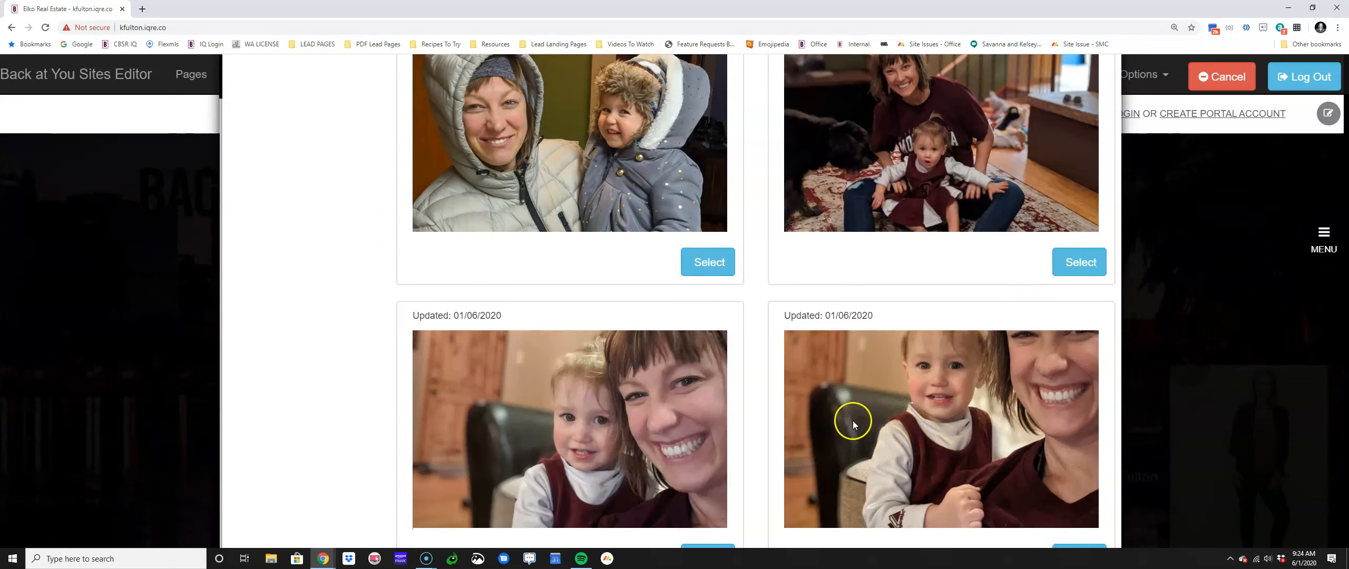
click(1060, 277)
Set Slide 4 of the homepage slideshow to be shown
click(447, 184)
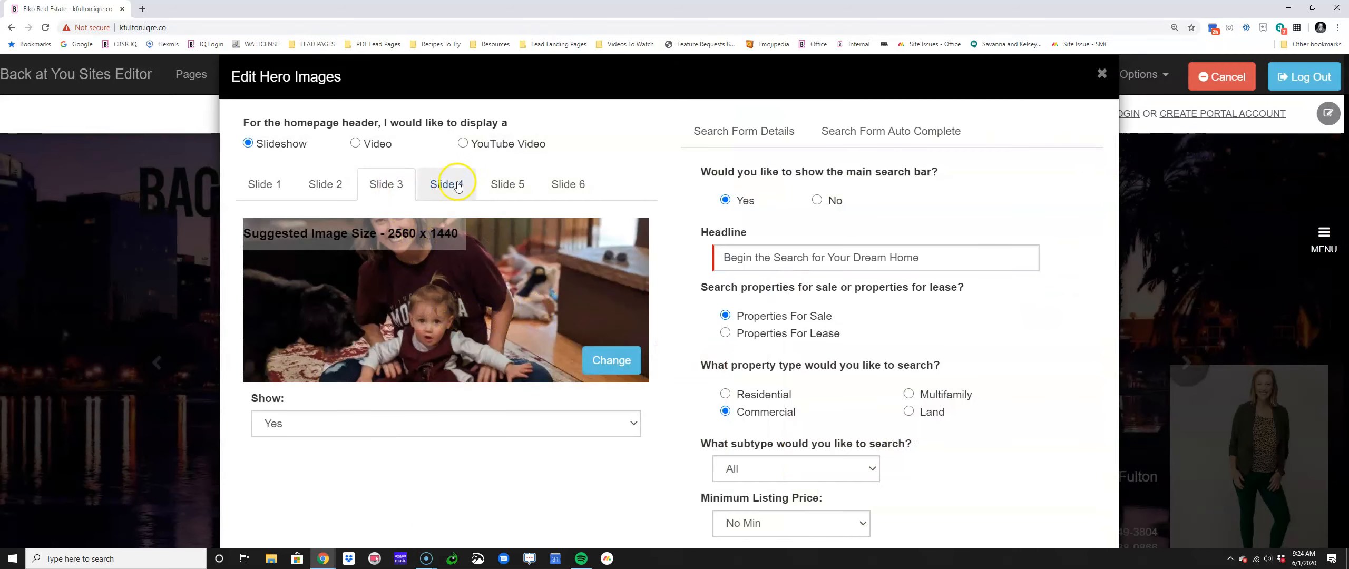
click(572, 426)
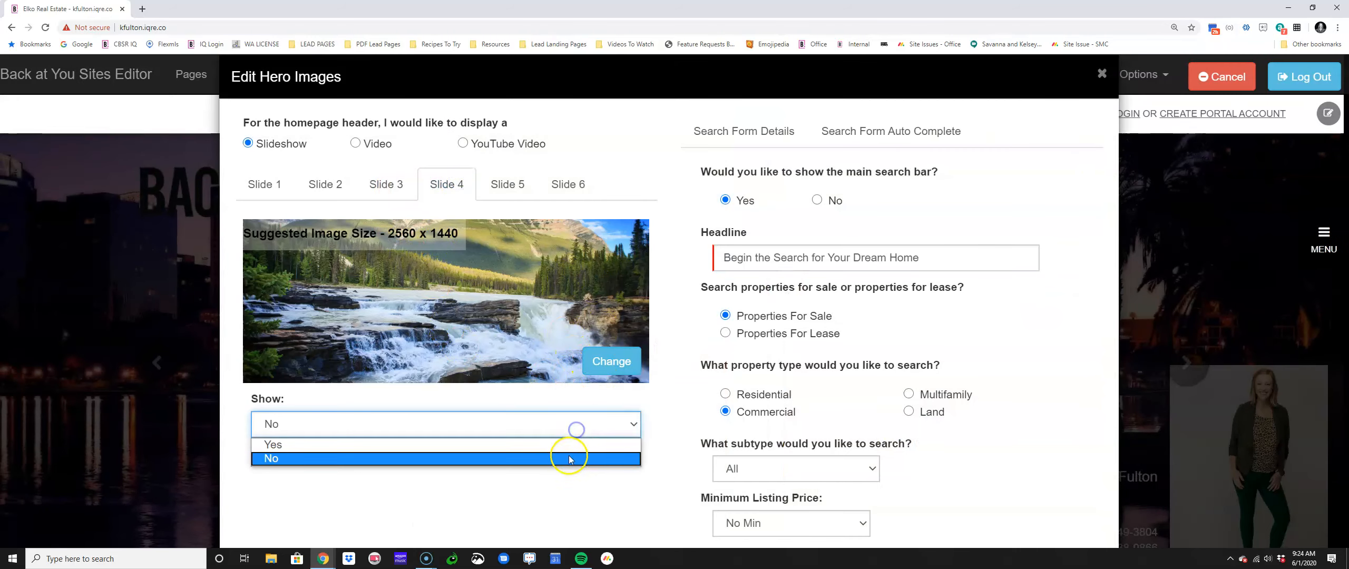
click(562, 448)
Use the bubble-blowing photo from the Back at You Holiday images' Summer set for Slide 4 and apply the hero image changes
click(603, 367)
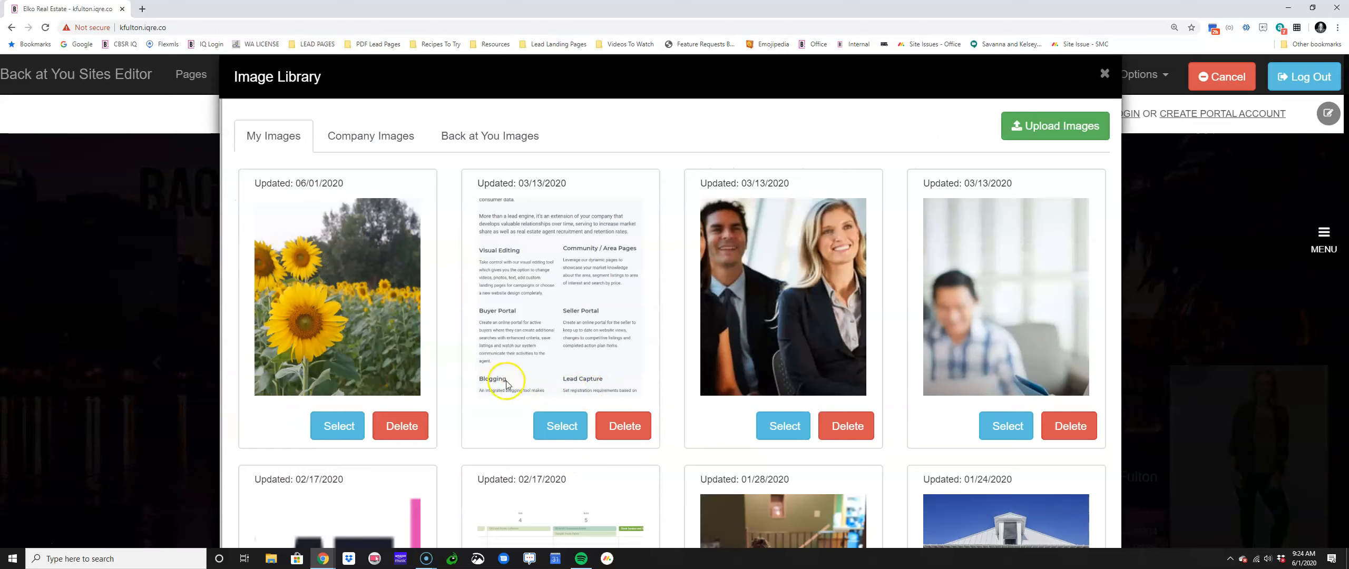
click(476, 146)
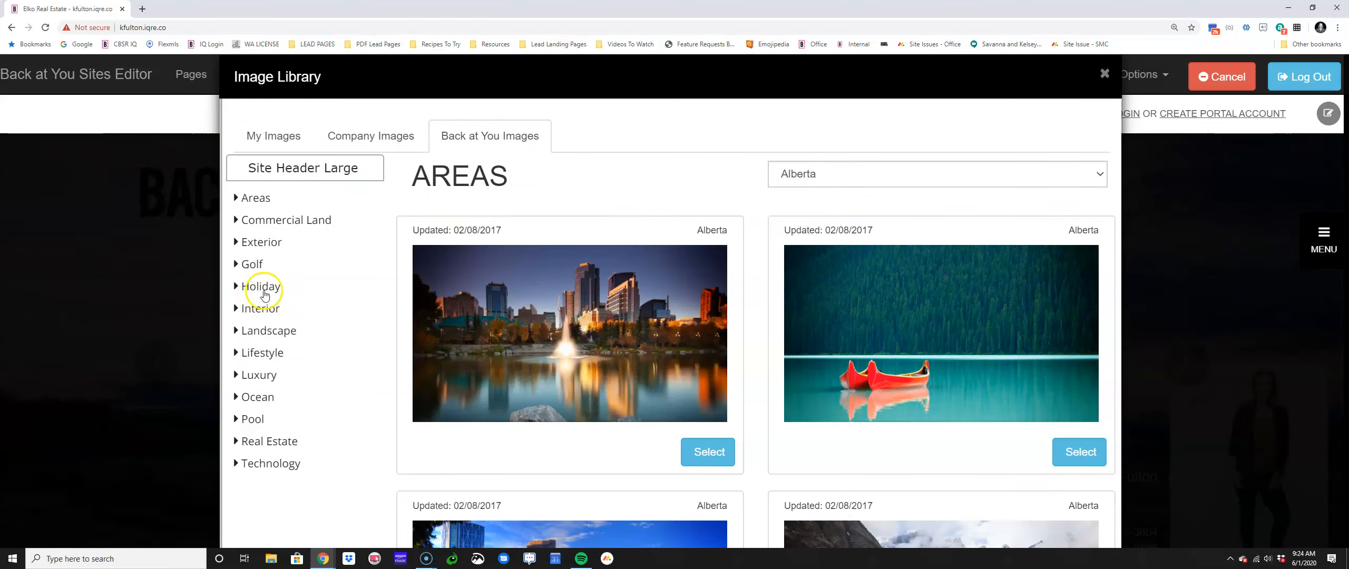
click(250, 294)
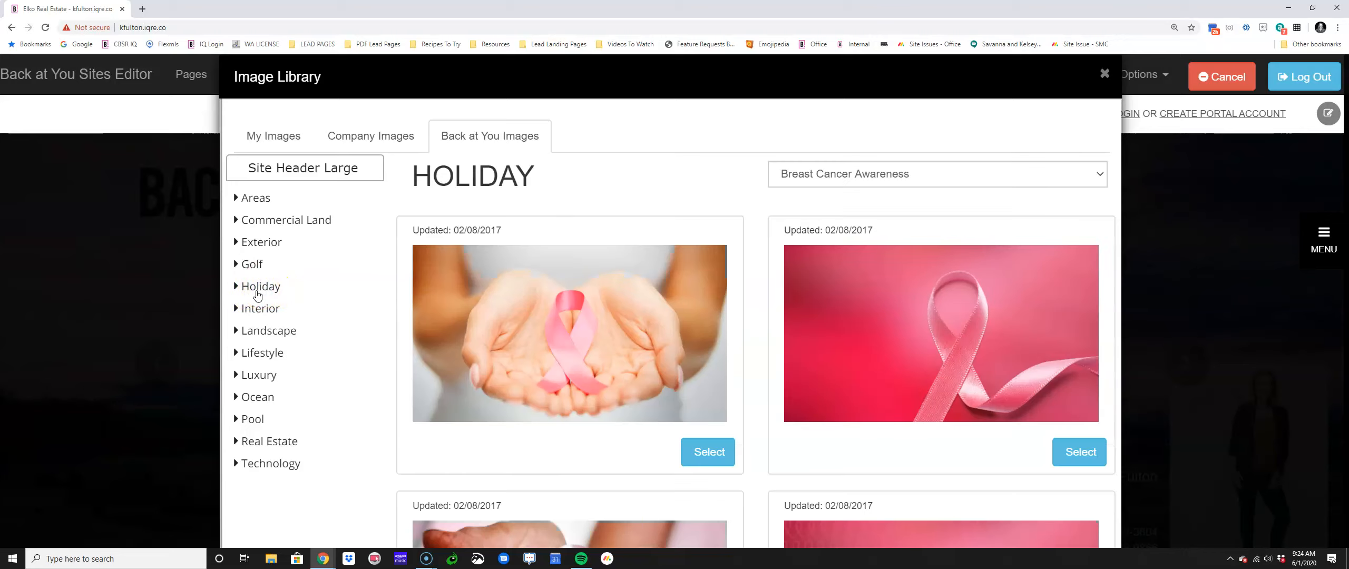
click(835, 180)
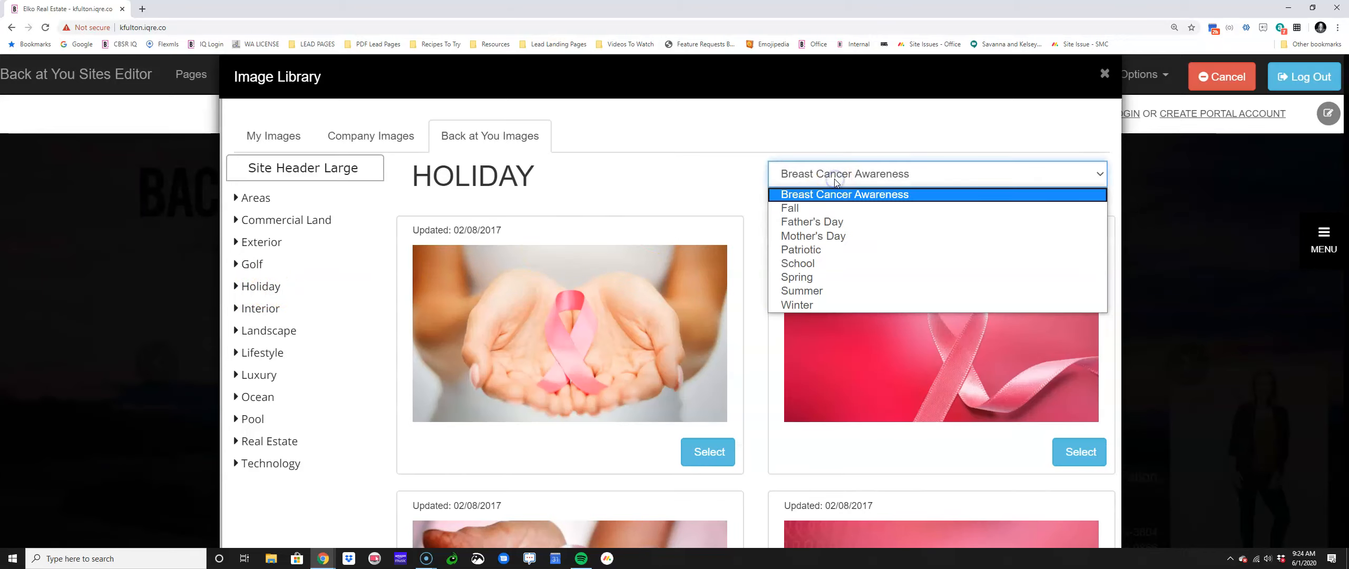
click(816, 290)
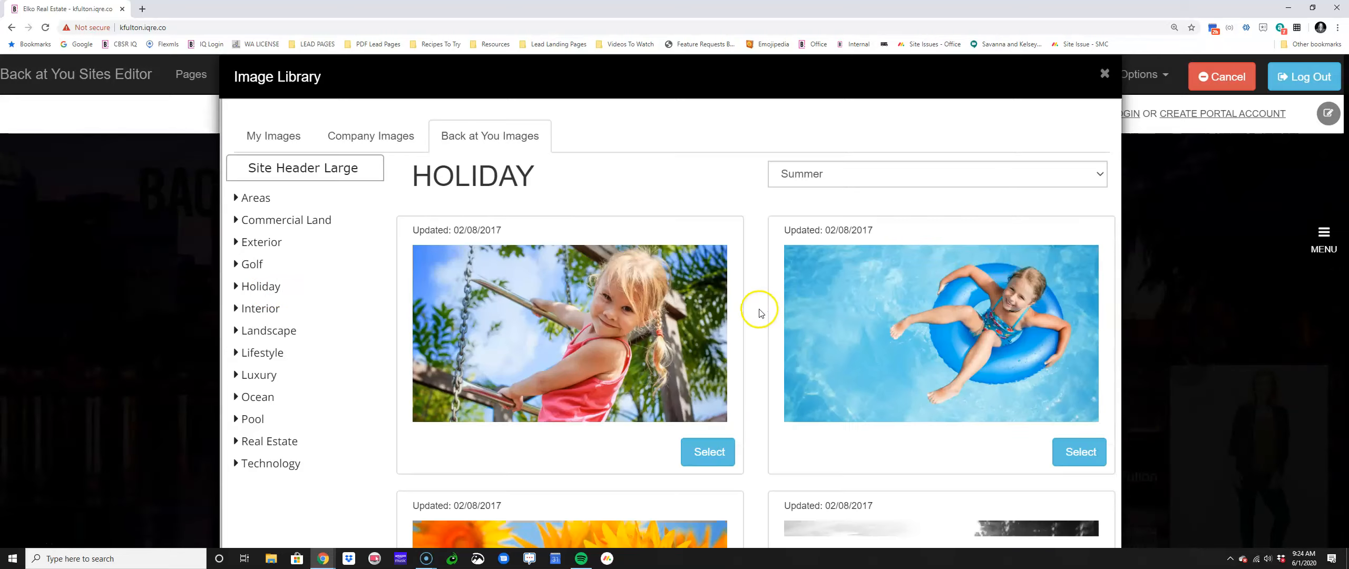
scroll(759, 315, down, 10)
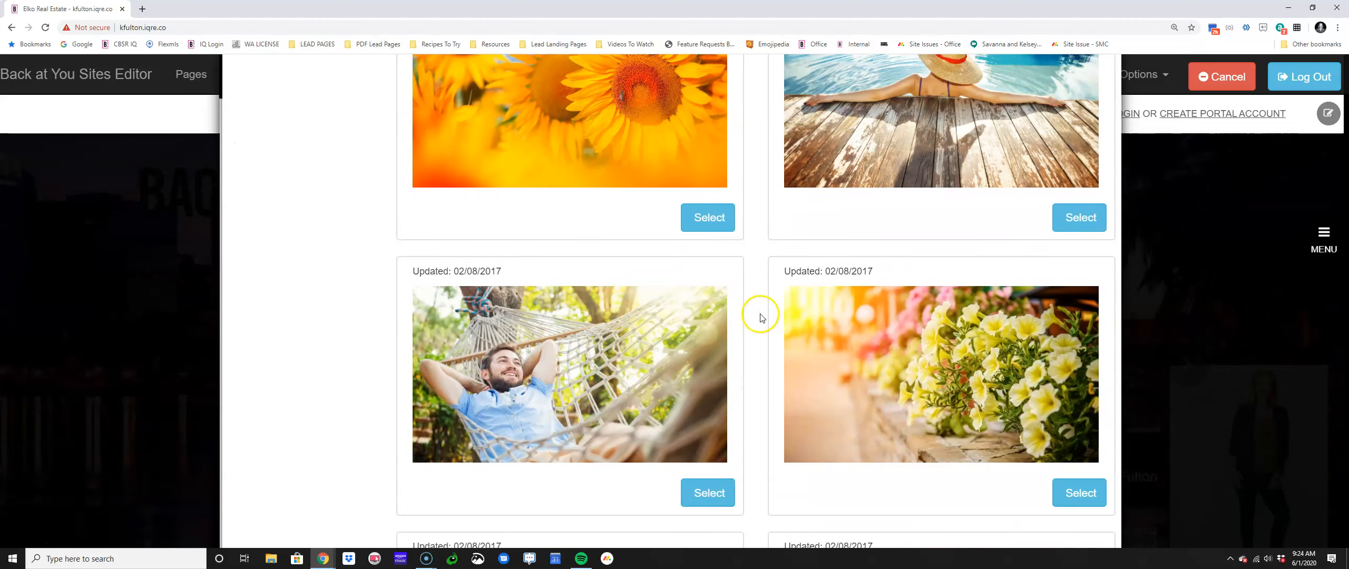
scroll(759, 320, down, 5)
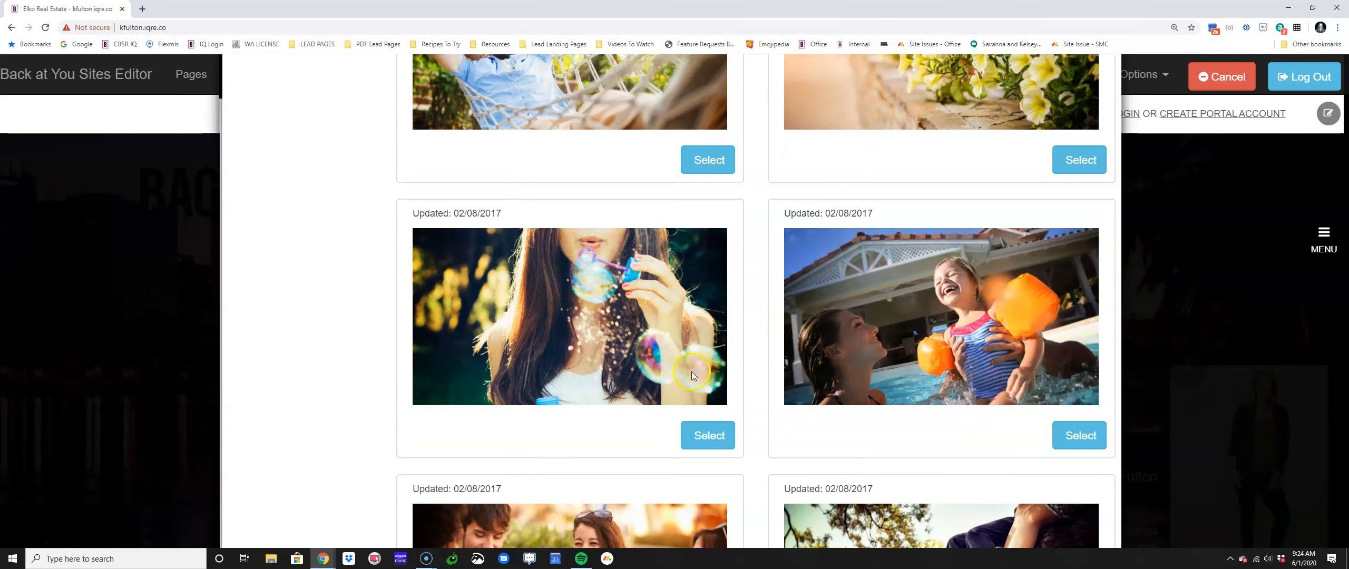
click(693, 435)
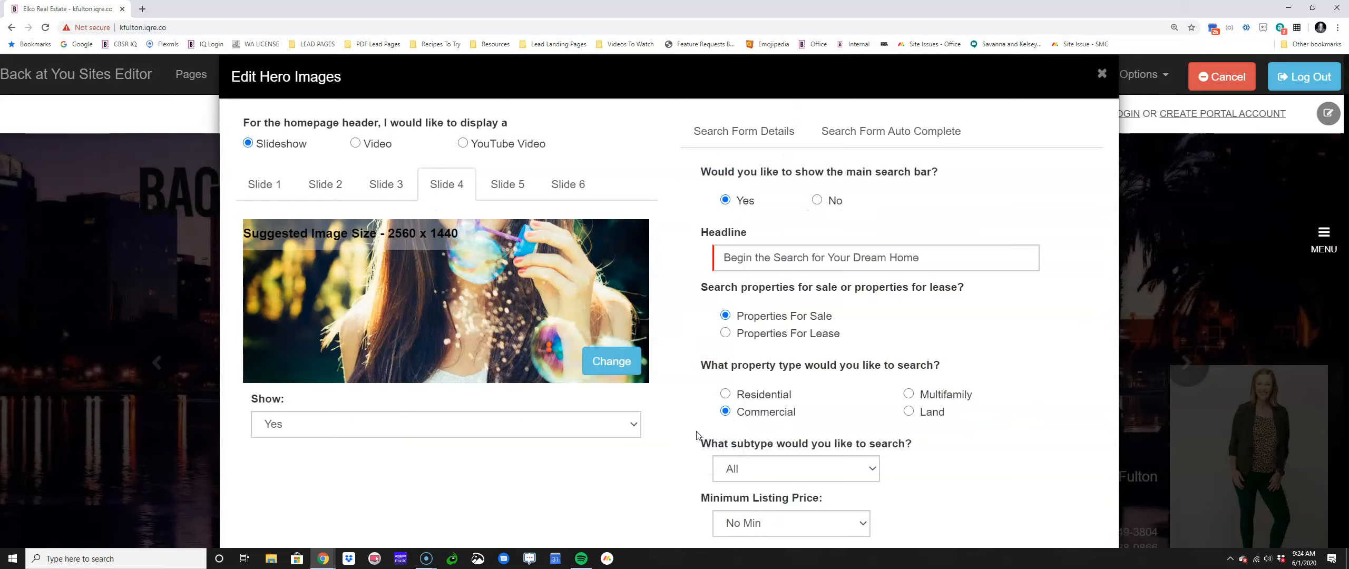
scroll(832, 419, down, 4)
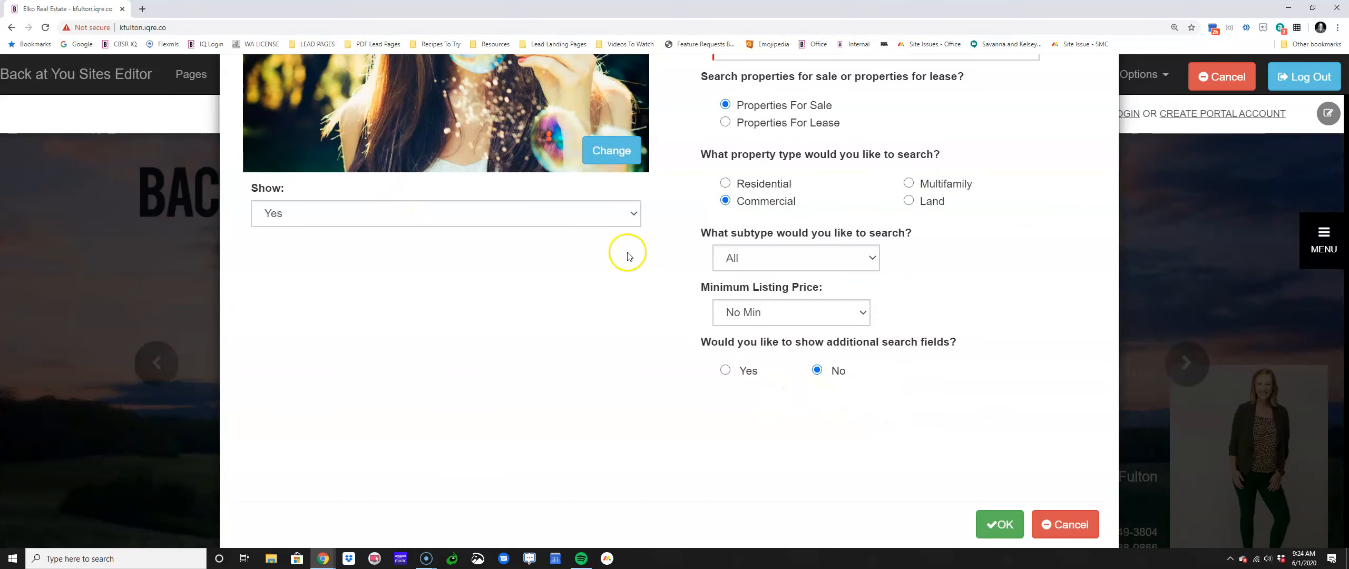
click(1002, 523)
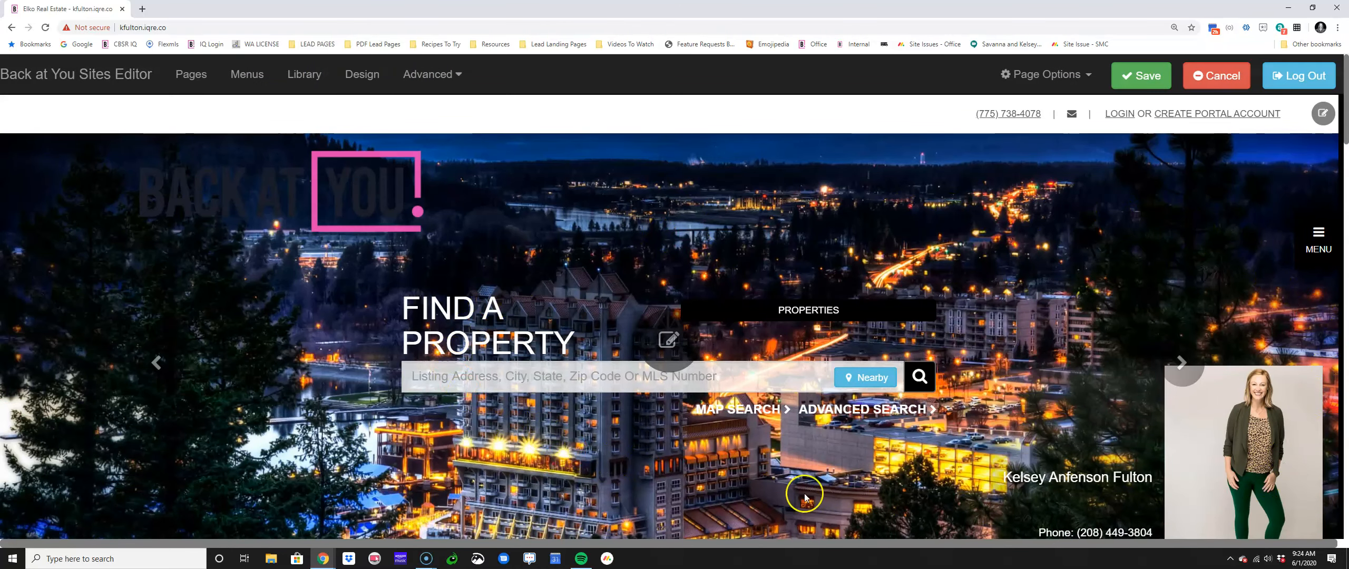
Page through the hero slides on the homepage to check them and save the page
click(1181, 375)
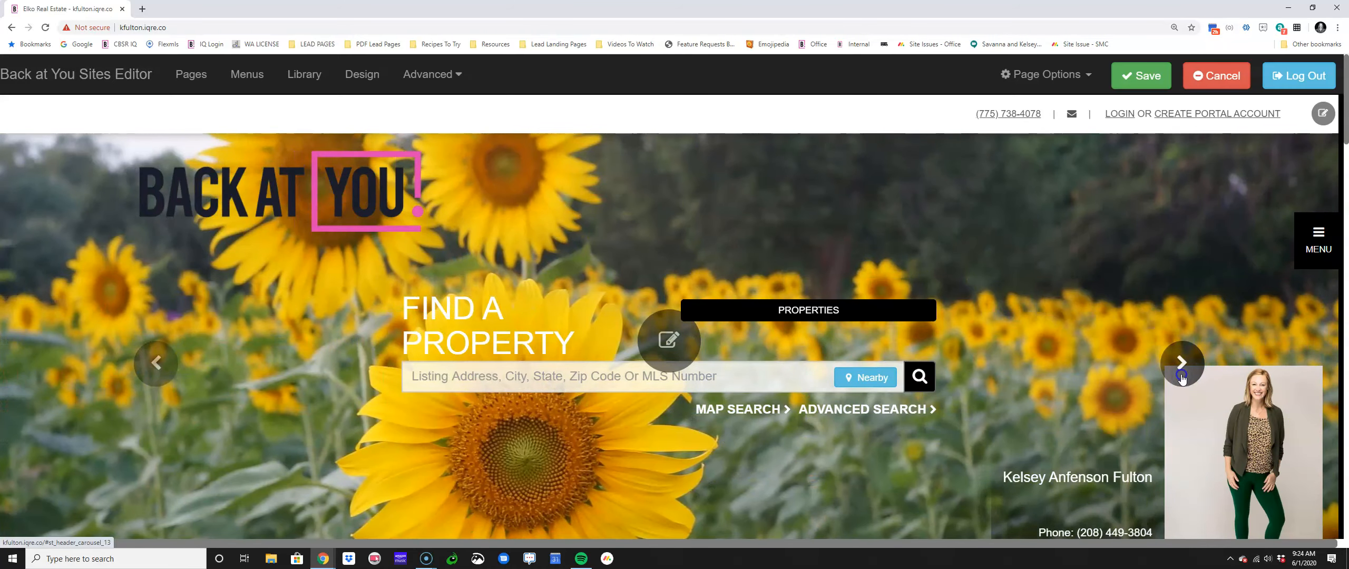
click(1182, 375)
click(1181, 376)
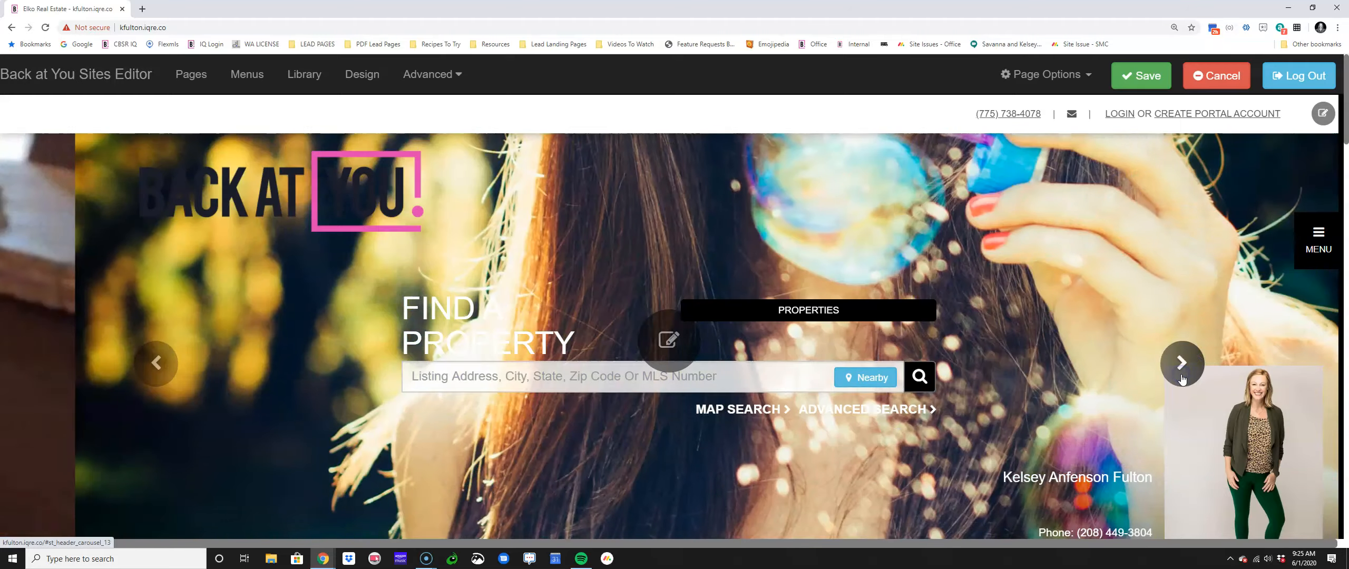
click(1182, 376)
click(1150, 375)
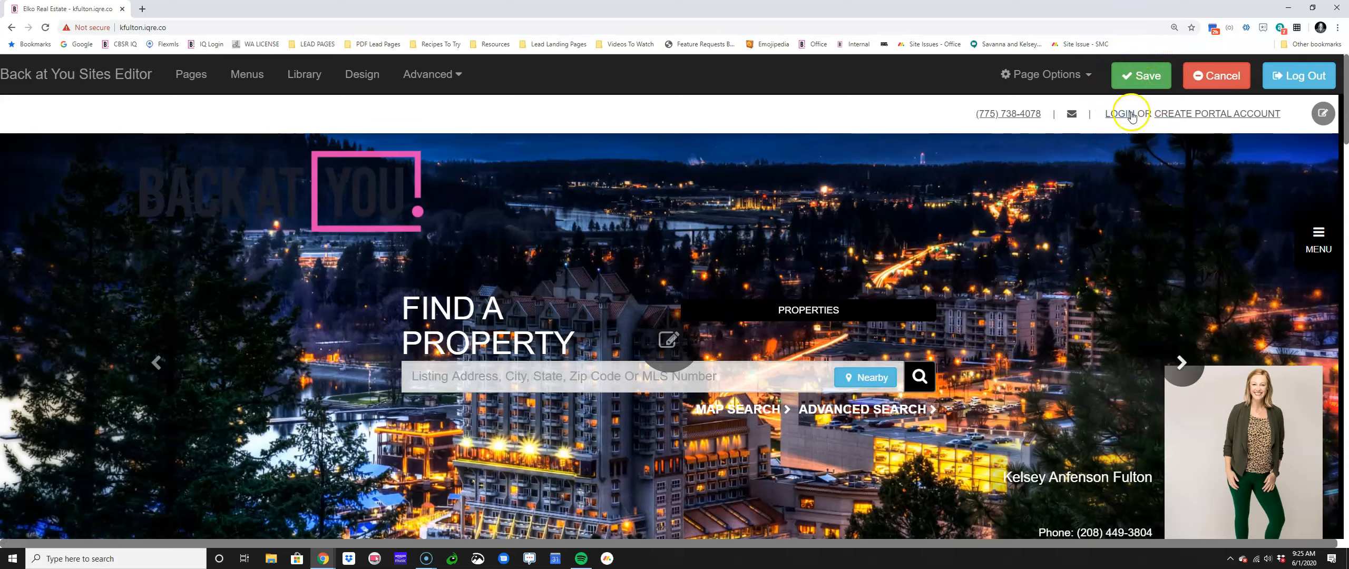
click(1126, 81)
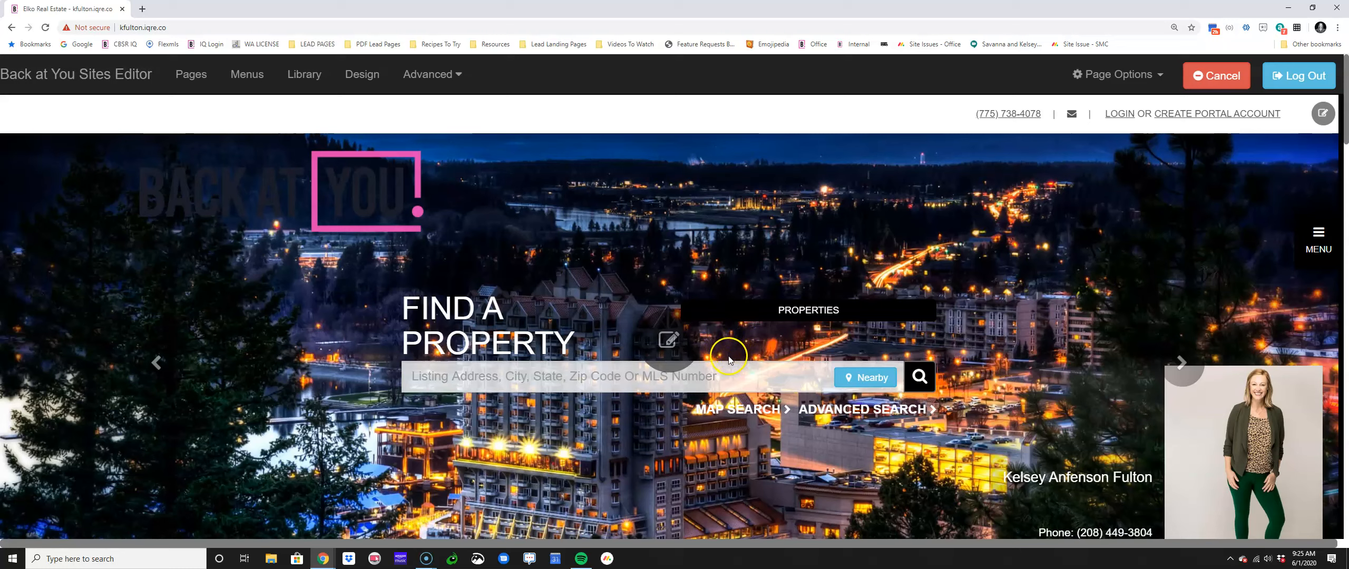
Reopen the hero image settings and switch the homepage header display to Video
click(659, 357)
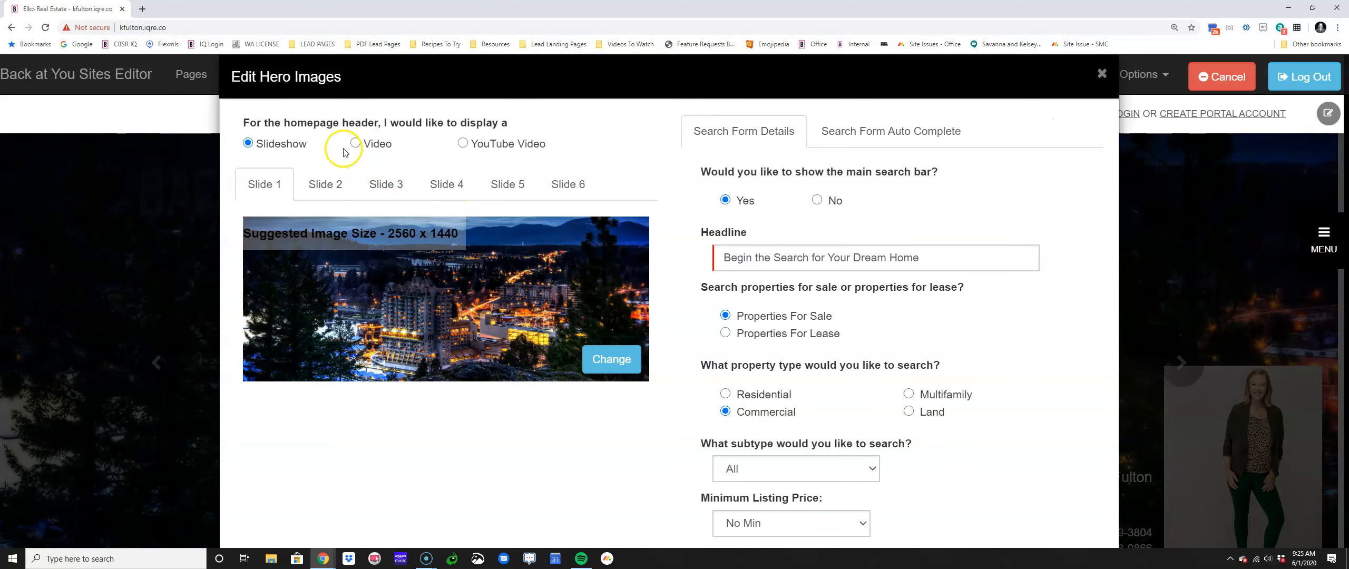
double_click(367, 144)
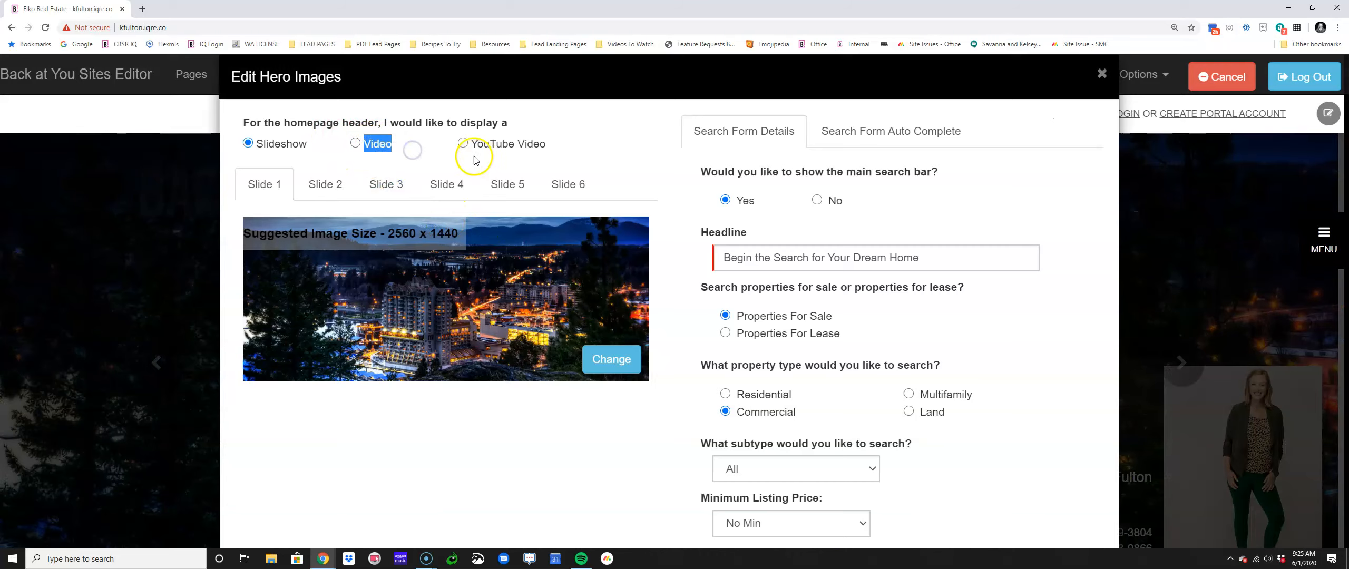
click(447, 184)
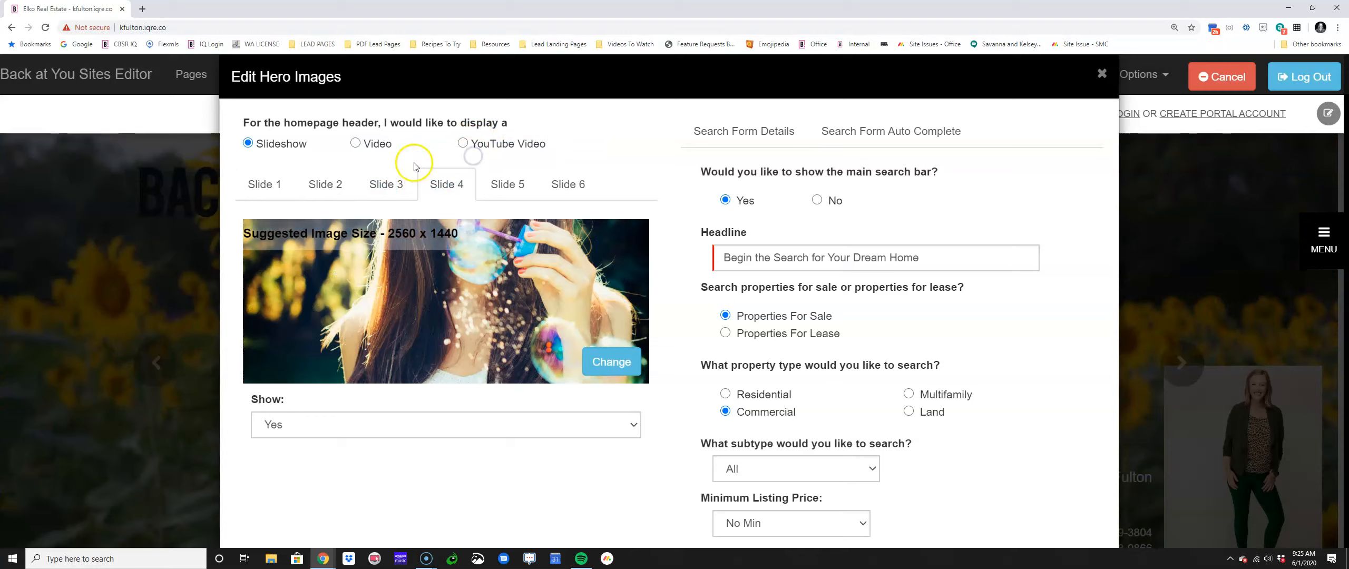
click(357, 143)
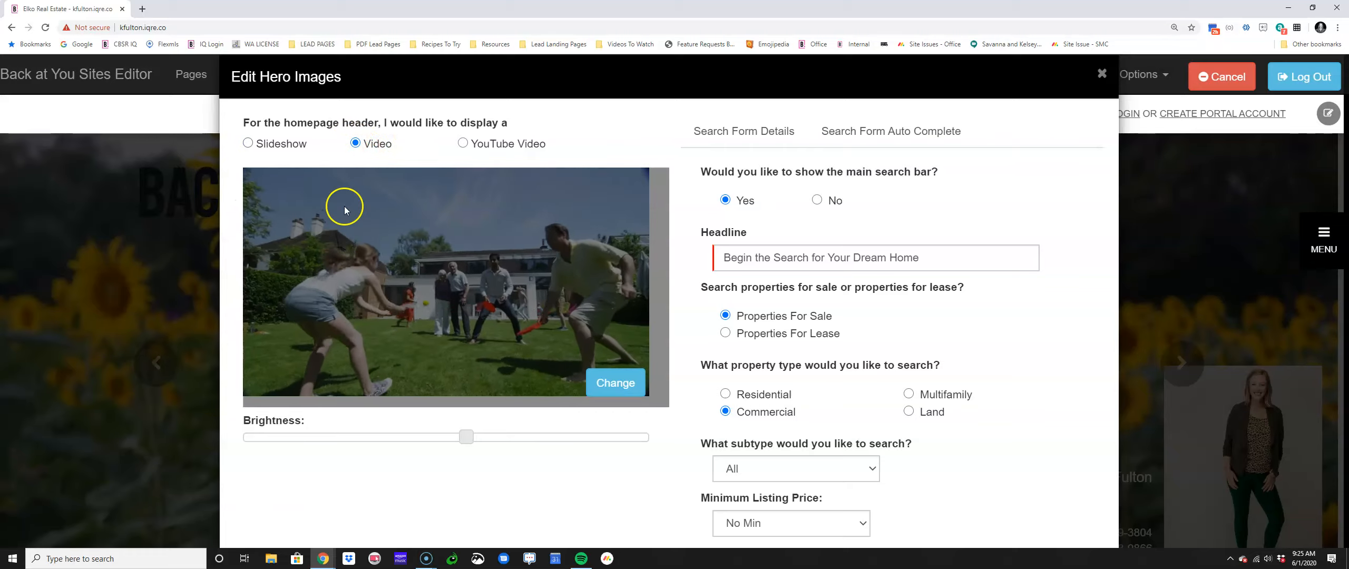
Try the toddler clip from the video library as the header video and replace it with the Happy Puppy video
click(616, 384)
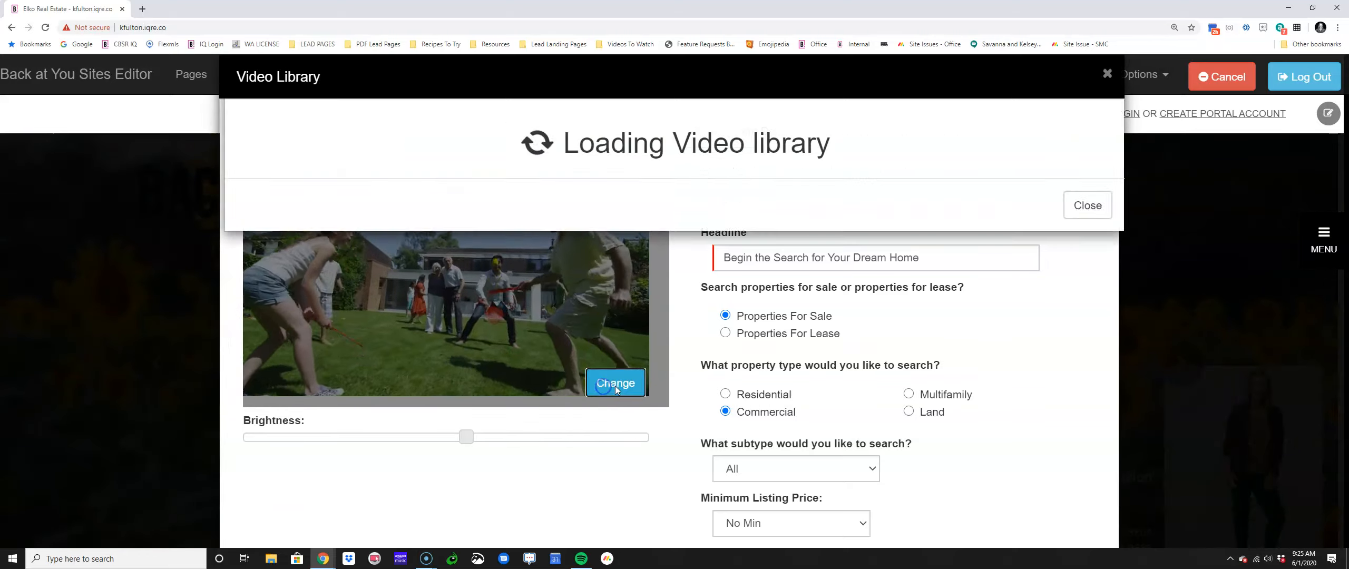
click(685, 388)
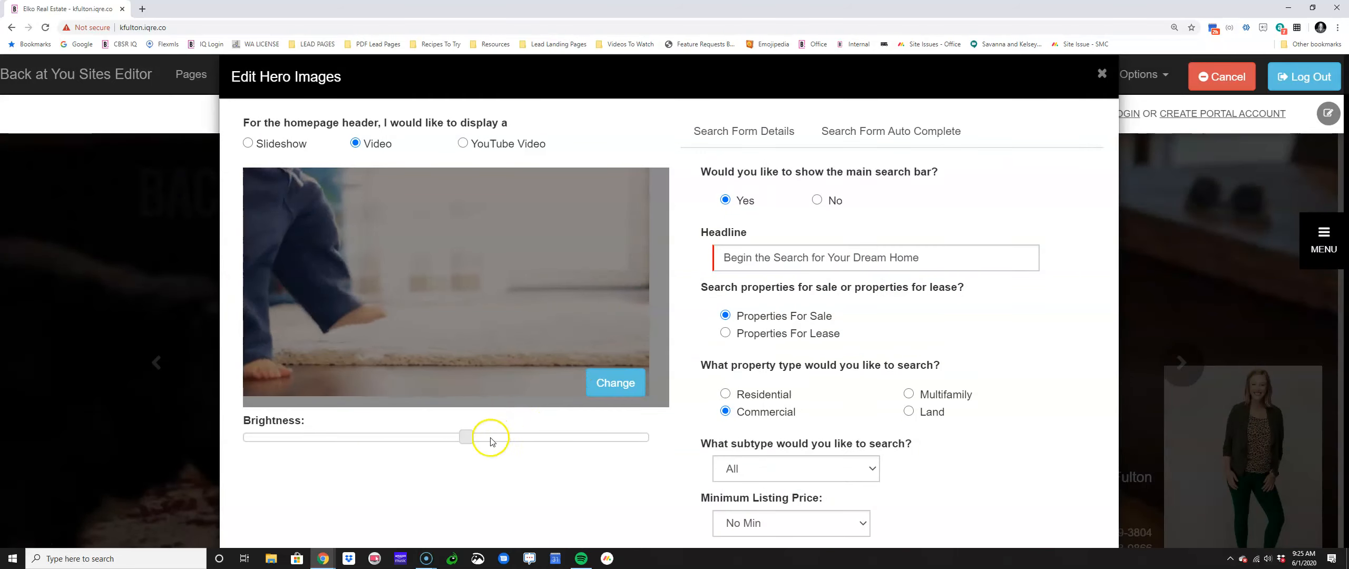
click(609, 395)
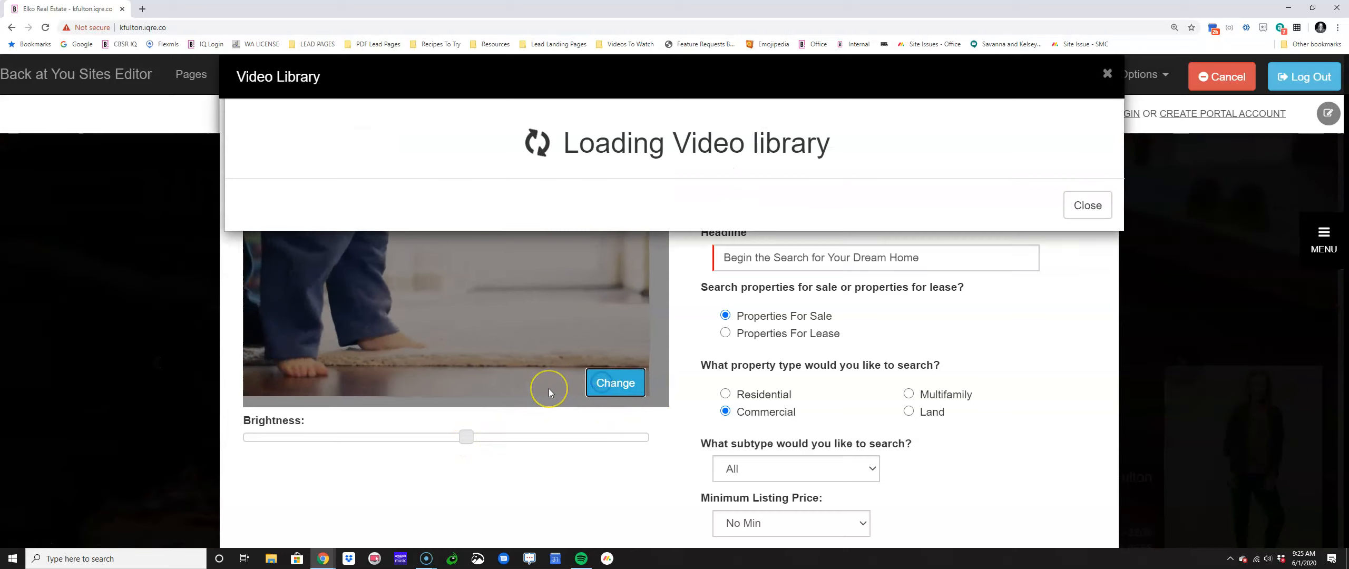
scroll(753, 386, down, 5)
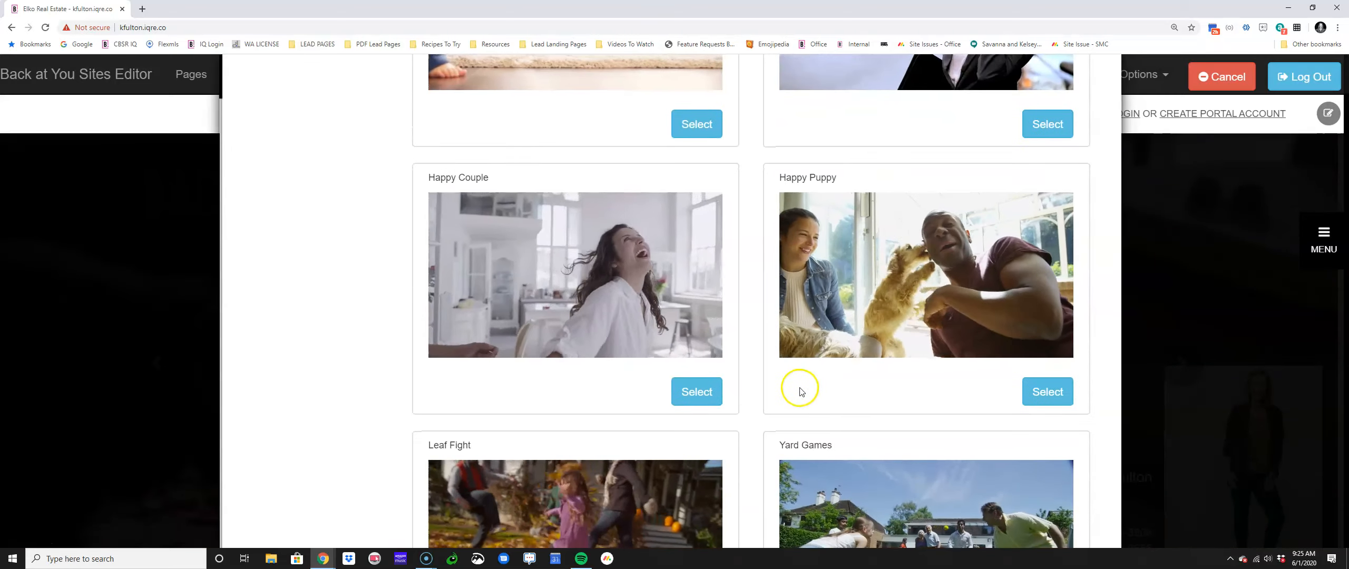
click(1046, 390)
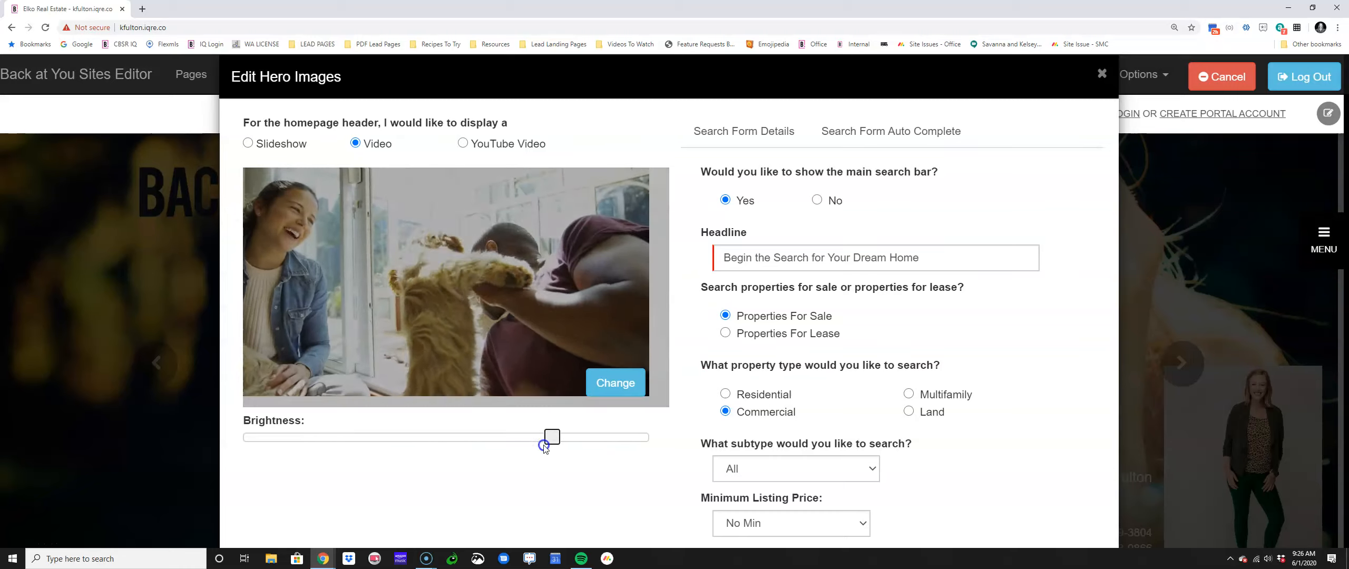
Set the header video's brightness slightly below the middle, apply the hero settings and save the page
drag(317, 444, 432, 445)
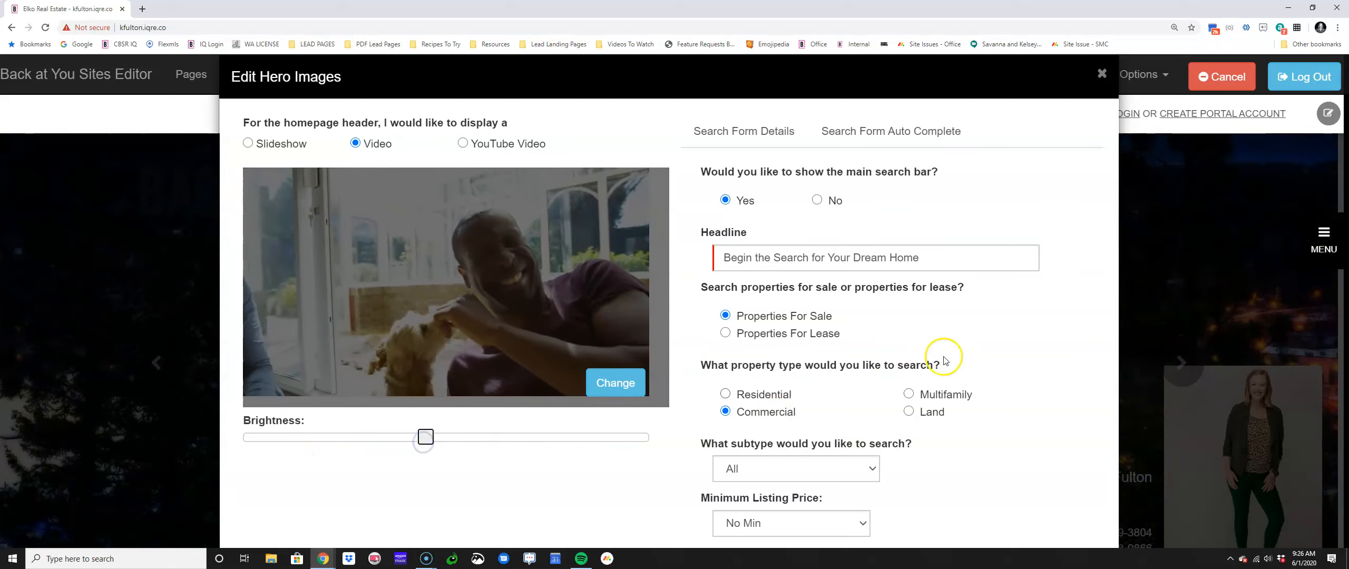
scroll(944, 361, down, 4)
click(994, 521)
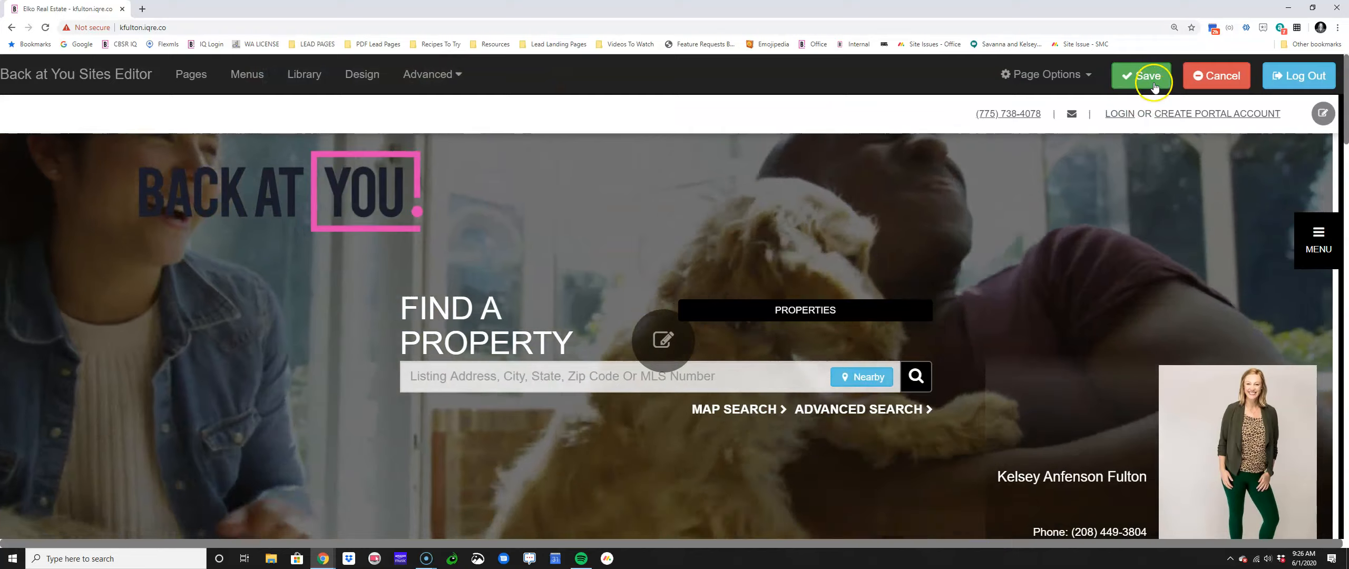
click(1151, 80)
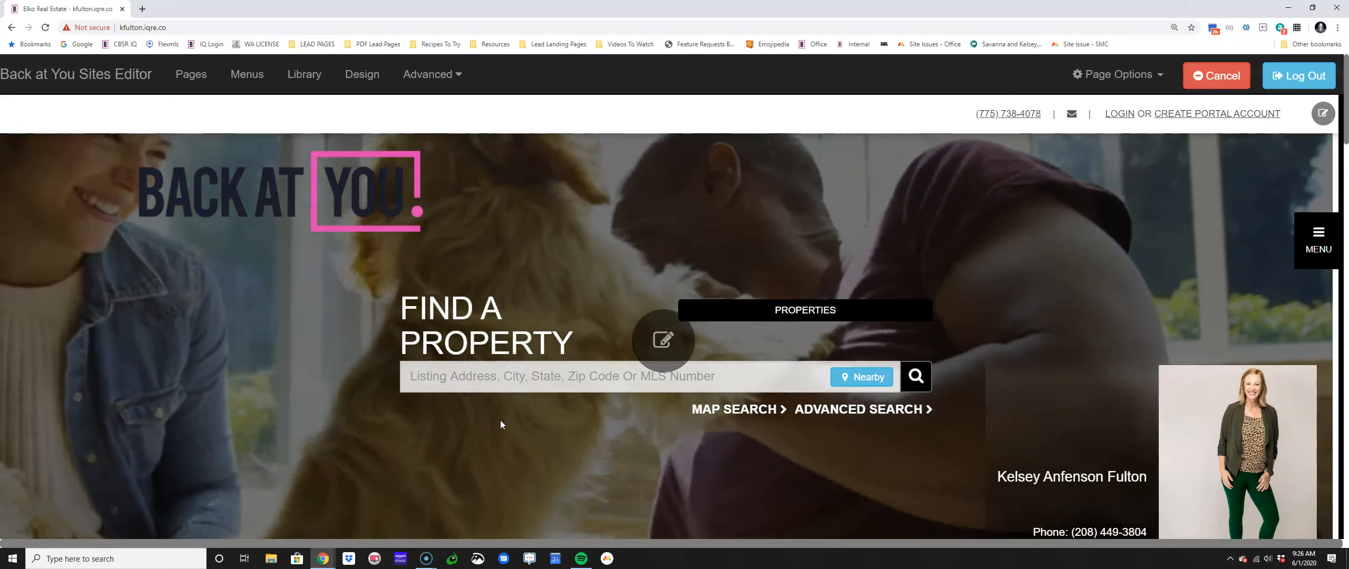
Reopen the hero image settings and switch the homepage header display back to Slideshow
click(503, 422)
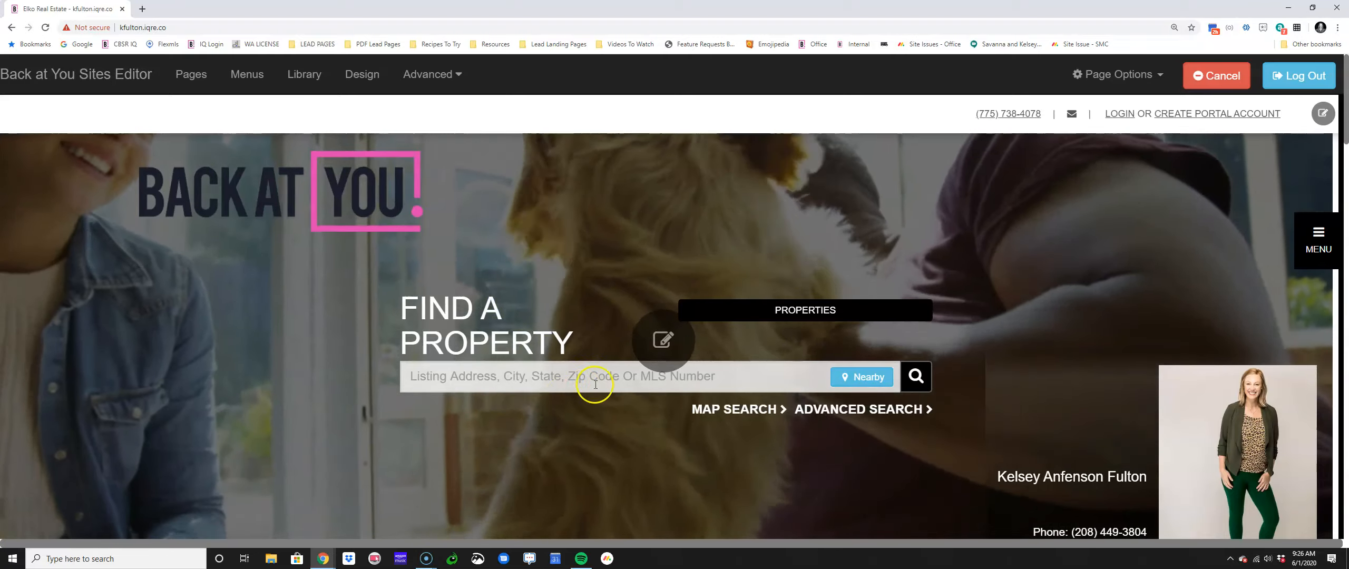
click(659, 340)
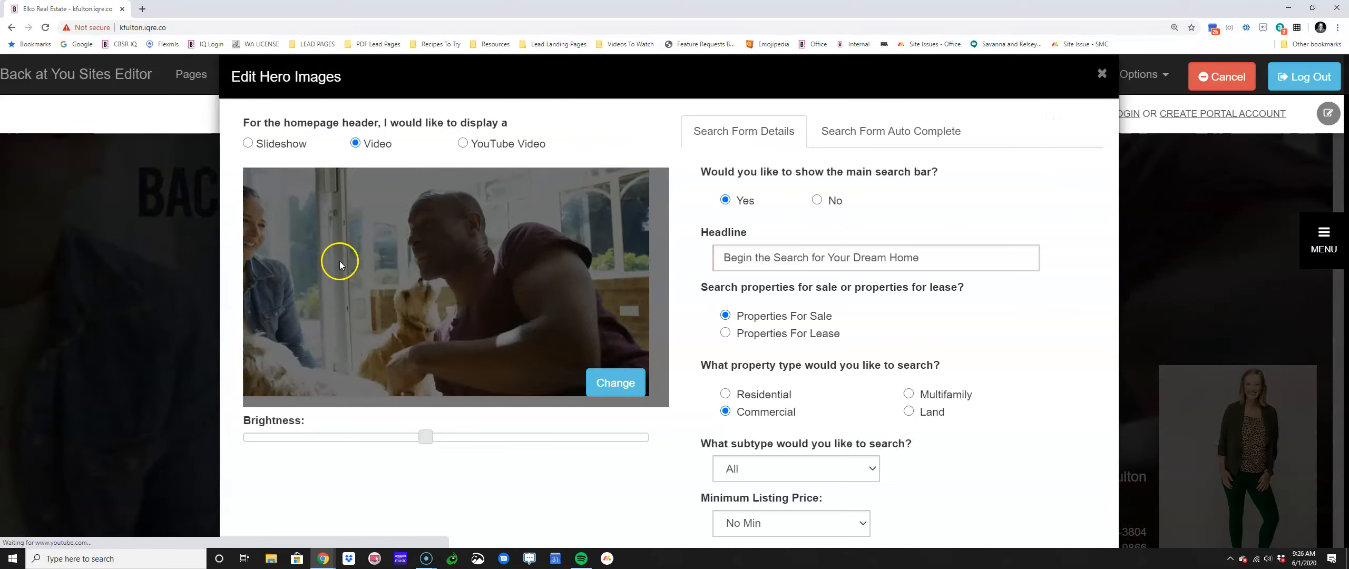
click(248, 143)
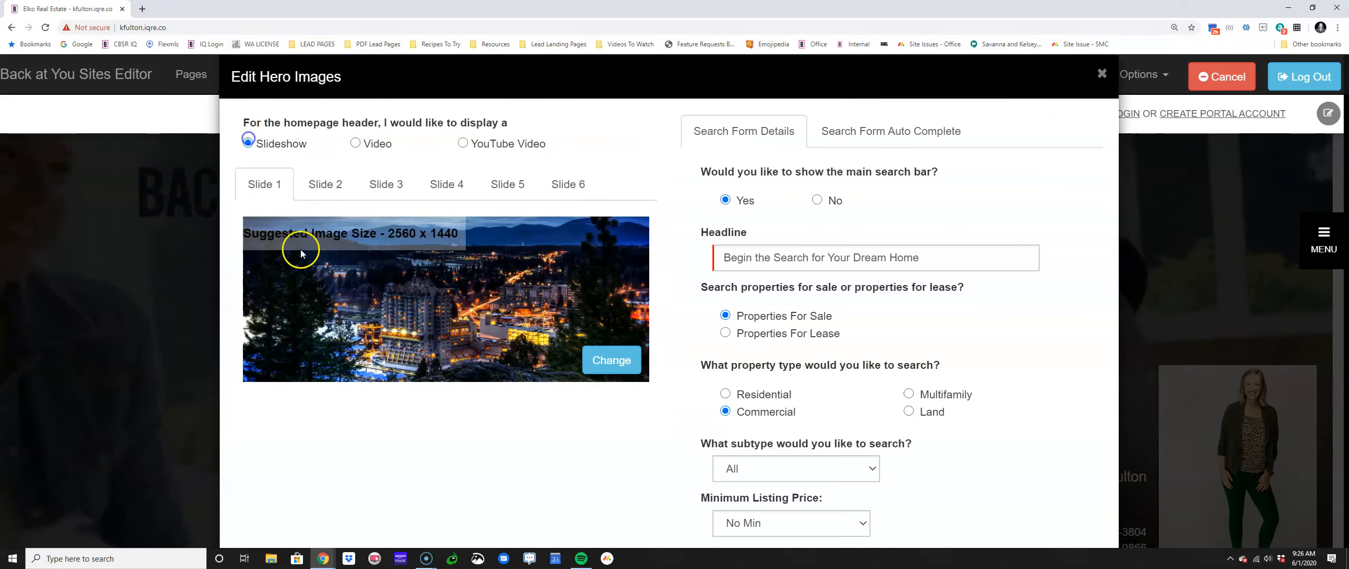